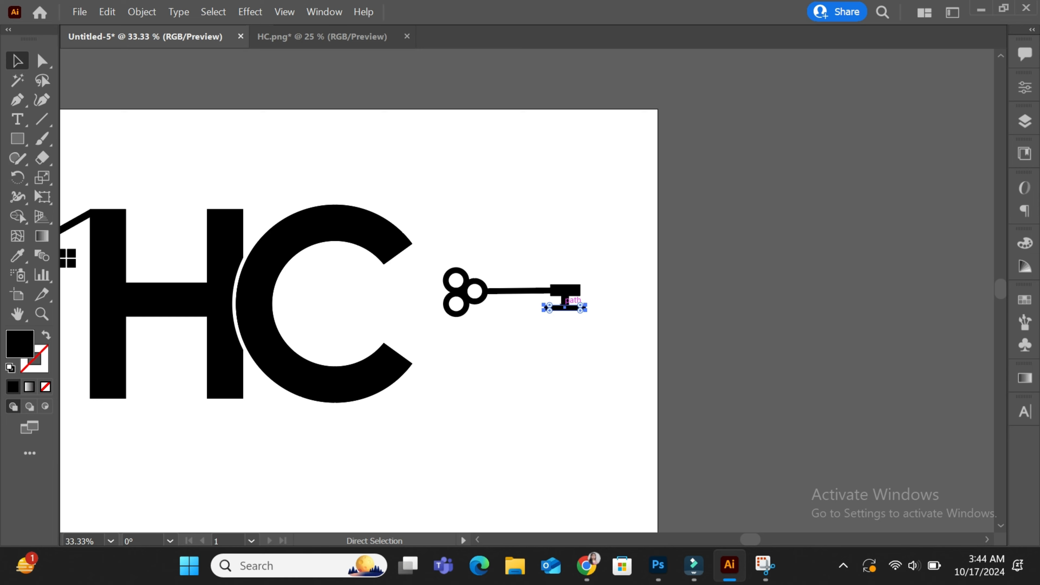
Centre the bottom bar under the key's bit and narrow the top bit rectangle
key("ctrl+1")
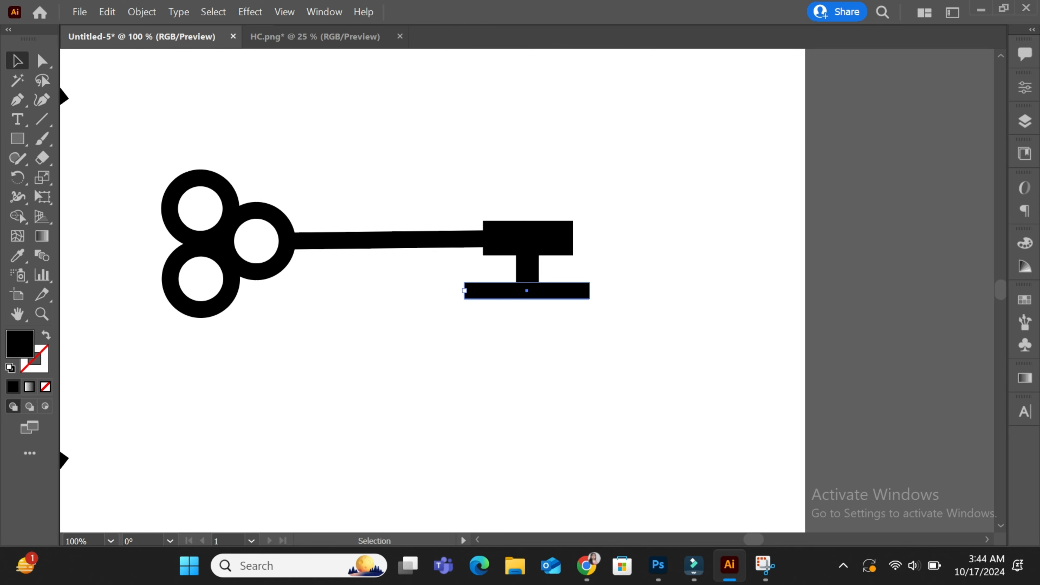
left_click_drag(464, 291, 507, 290)
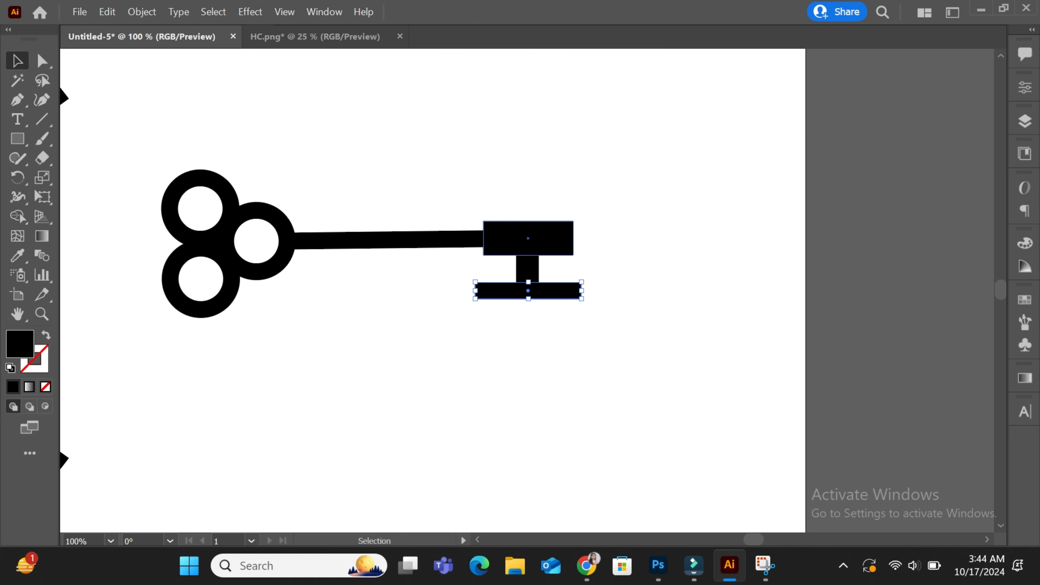
left_click(527, 238)
left_click_drag(483, 255, 537, 248)
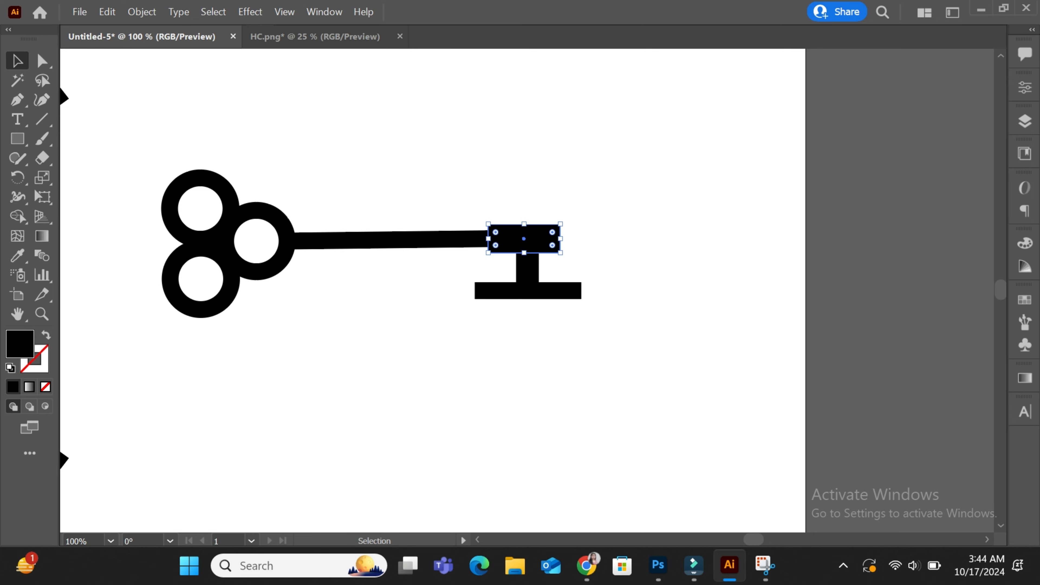
Nudge the stem and crossbar left and up, then shift the whole key slightly right and up
left_click_drag(528, 289, 523, 288)
key("Up")
key("Up")
key("Up")
key("ctrl+shift+a")
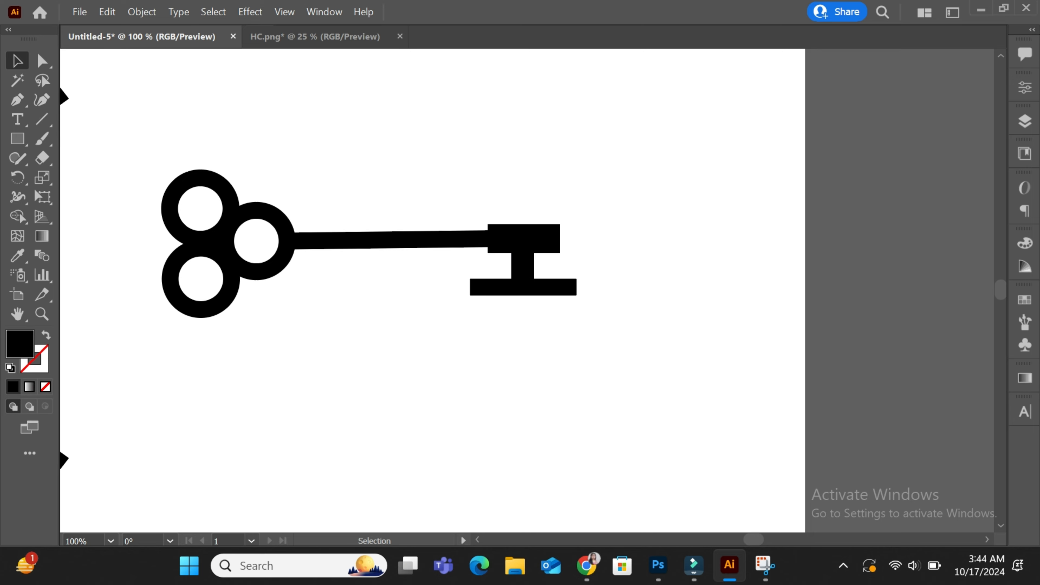
left_click_drag(547, 361, 466, 275)
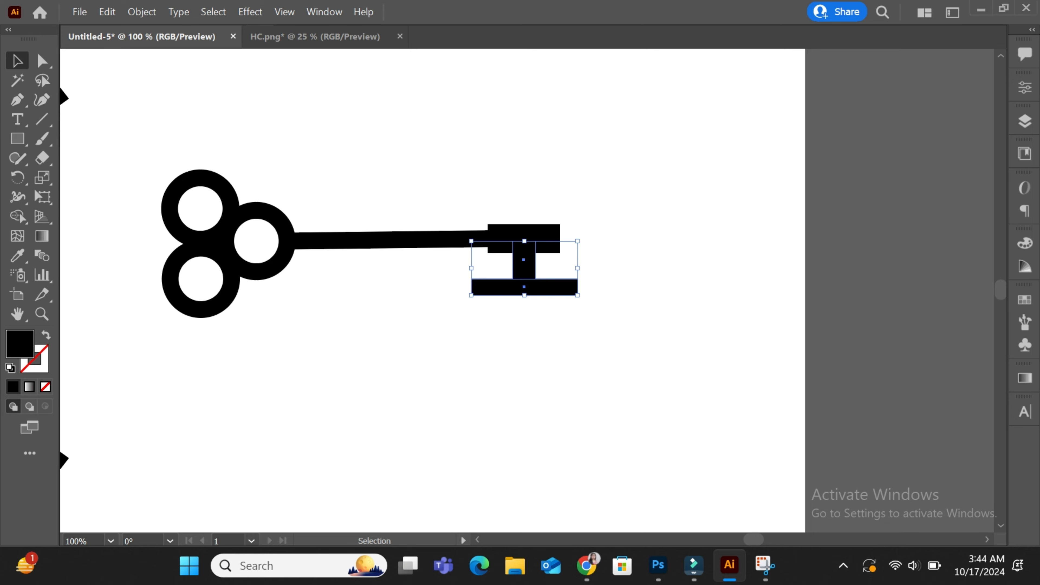
key("ctrl+minus")
key("ctrl+minus")
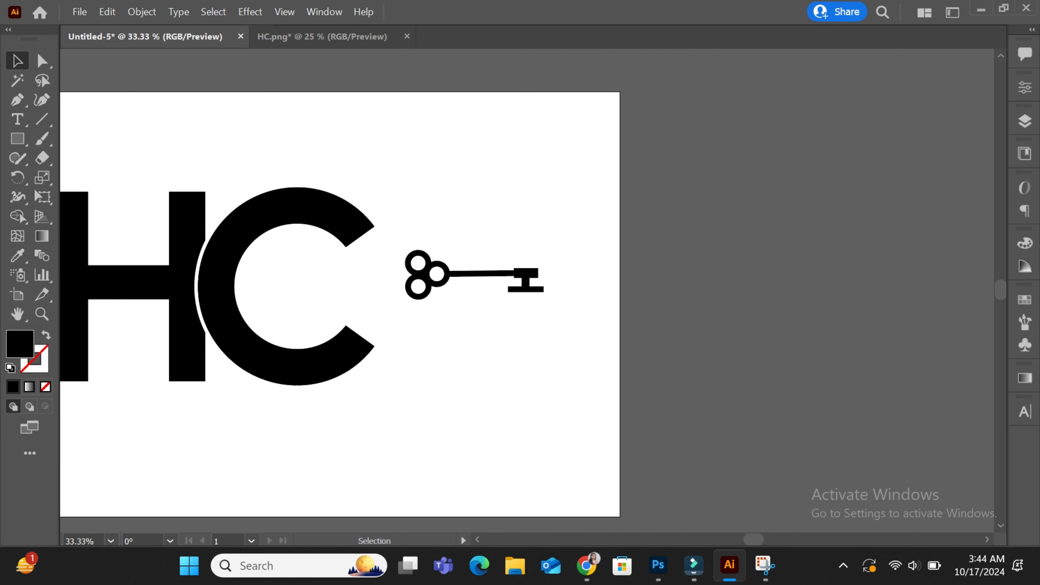
left_click(437, 274)
left_click_drag(436, 274, 442, 273)
Select every piece of the key and convert its strokes to filled outlines
key("alt+e")
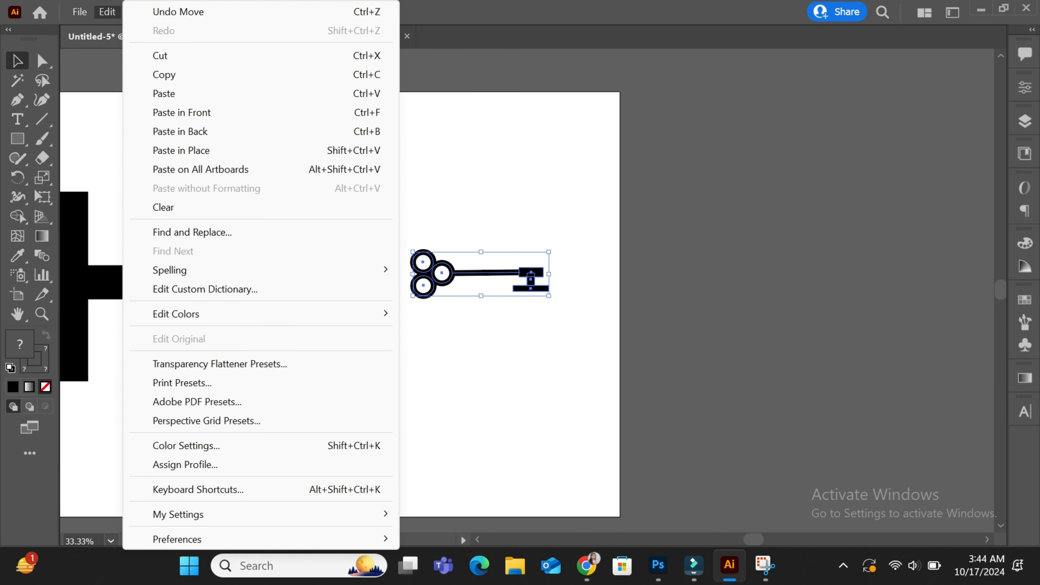
key("Escape")
left_click(397, 238)
left_click_drag(397, 238, 550, 307)
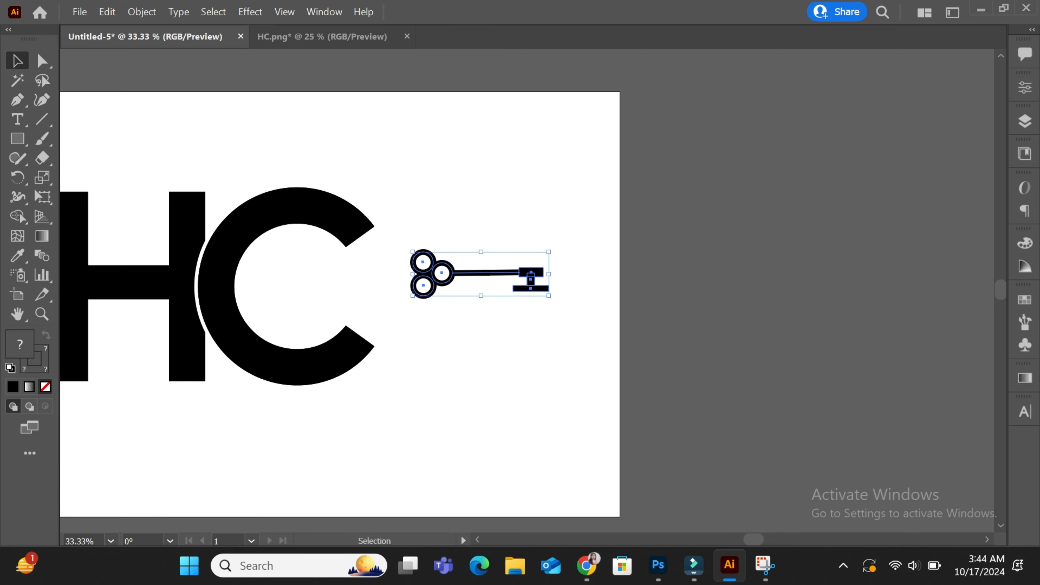
key("alt+o")
mouse_move(246, 315)
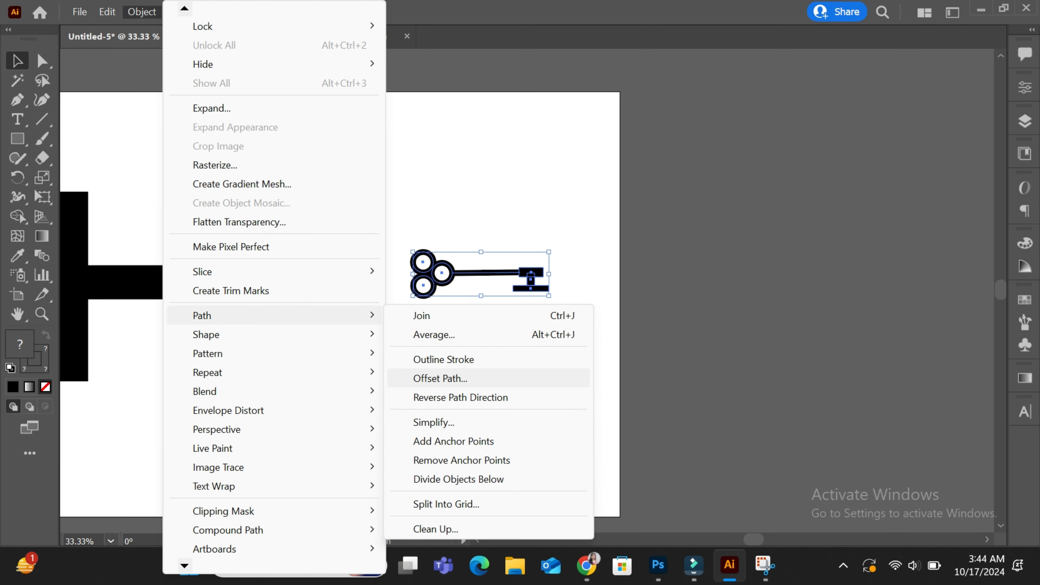
key("Up")
key("Return")
Move the key into the C's opening and group its pieces
left_click_drag(436, 273, 253, 294)
right_click(316, 274)
left_click(354, 133)
Merge the grouped key pieces into one shape with Pathfinder Unite
key("shift+m")
key("ctrl+1")
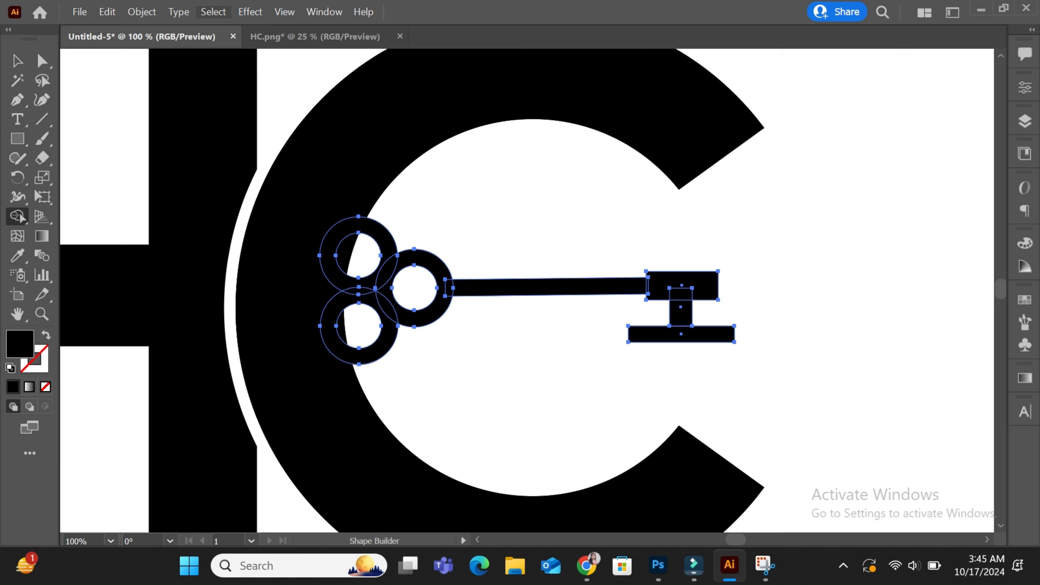
left_click(79, 12)
key("Escape")
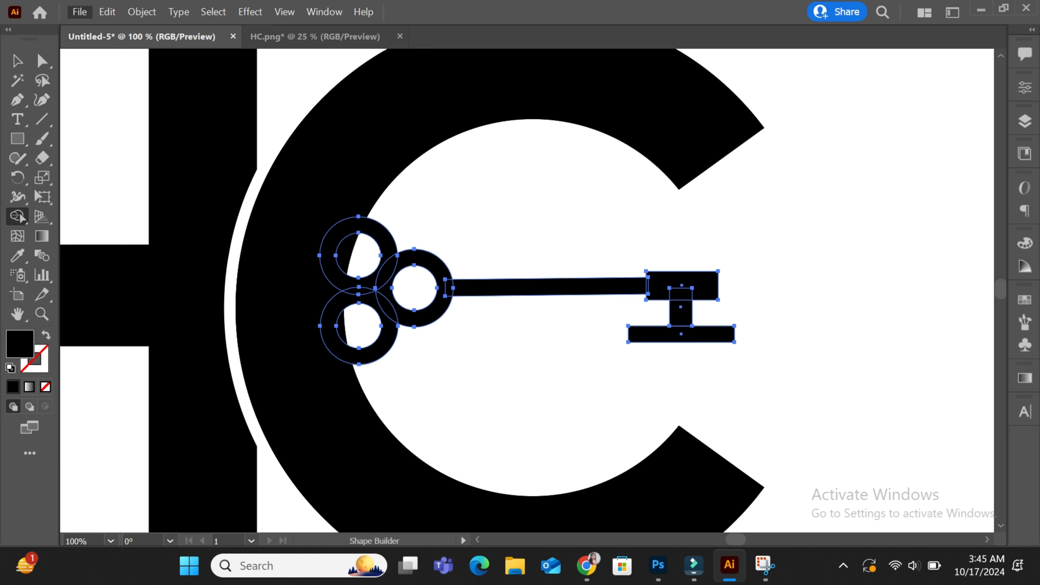
key("v")
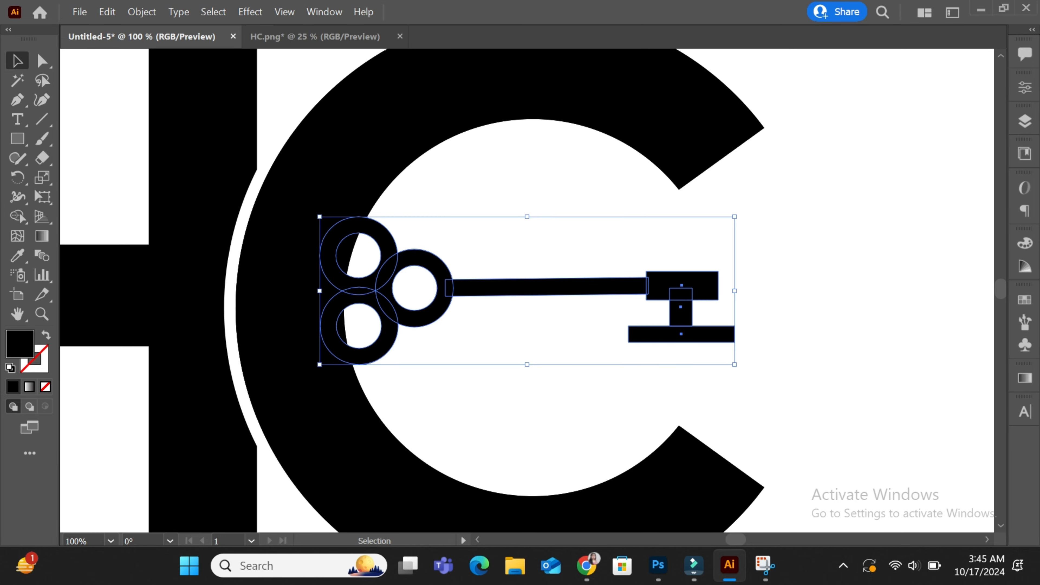
left_click(1025, 88)
left_click(822, 432)
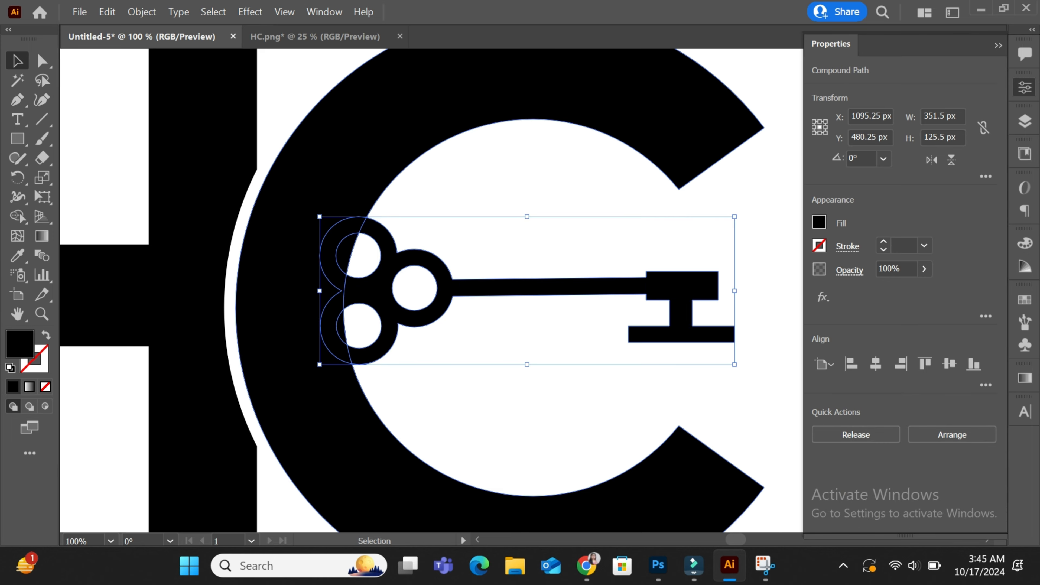
left_click(142, 12)
Add a 10 px offset path around the key
mouse_move(201, 316)
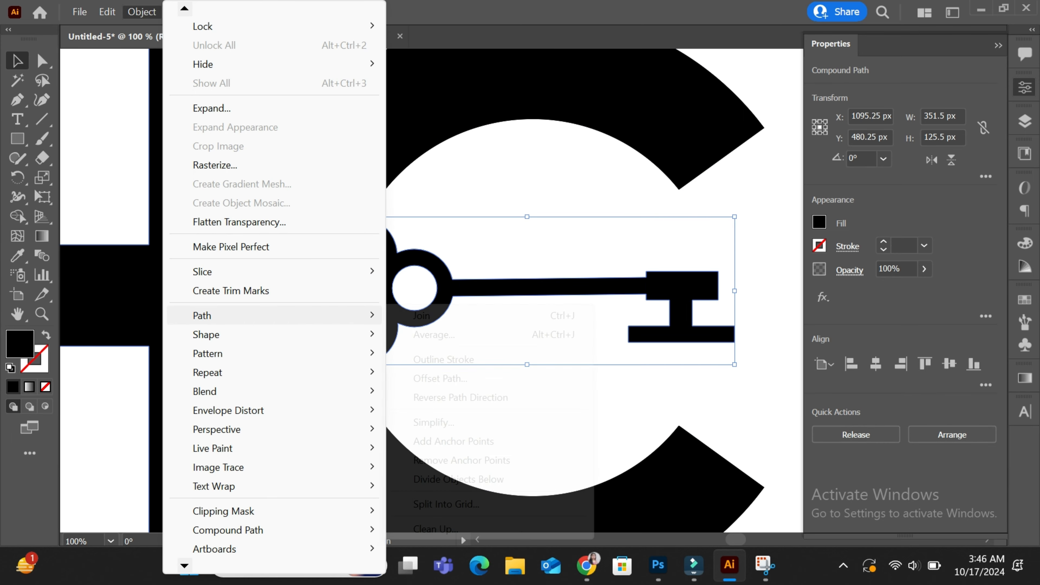
left_click(440, 378)
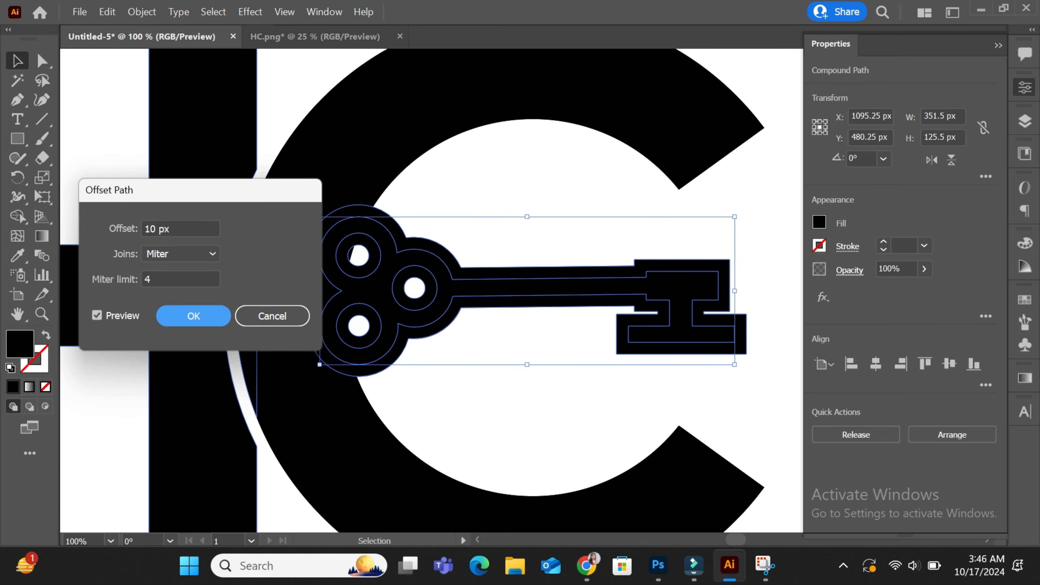
key("Return")
Use Shape Builder on the C and key to cut the offset gap and hollow the three rings
left_click_drag(271, 123, 435, 365)
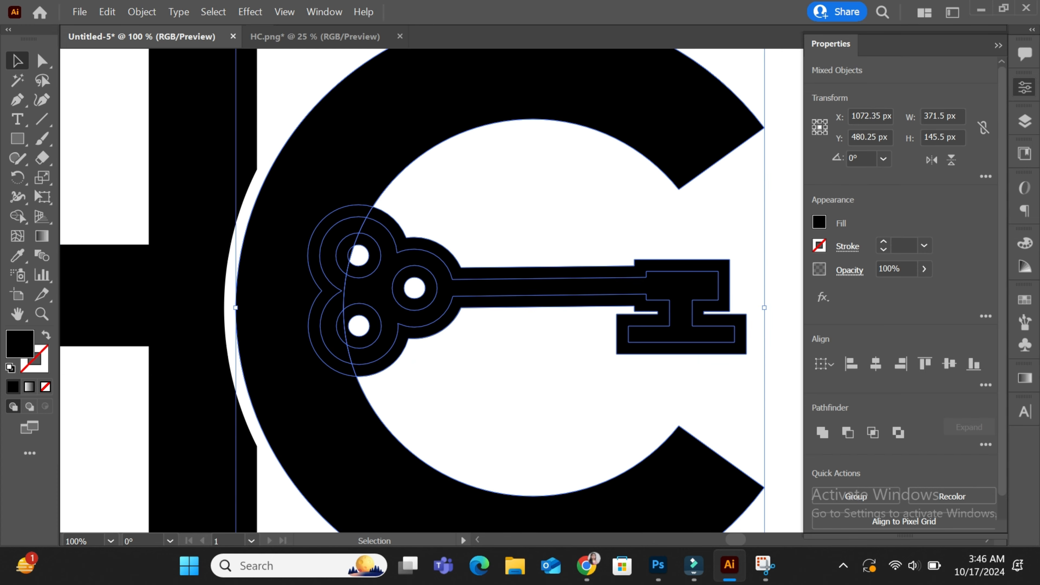
left_click(17, 216)
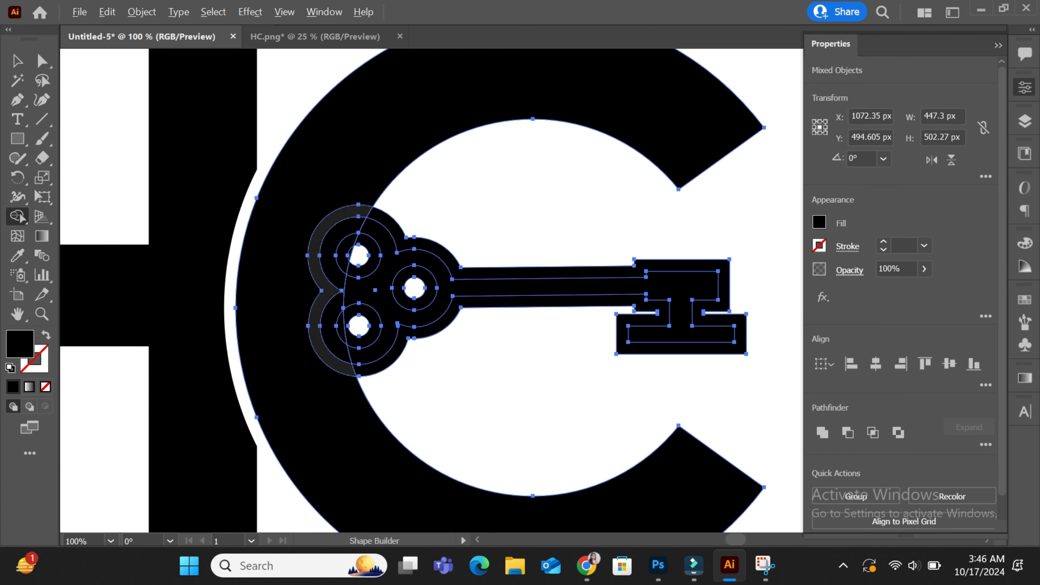
left_click(348, 368, "alt")
left_click(372, 368, "alt")
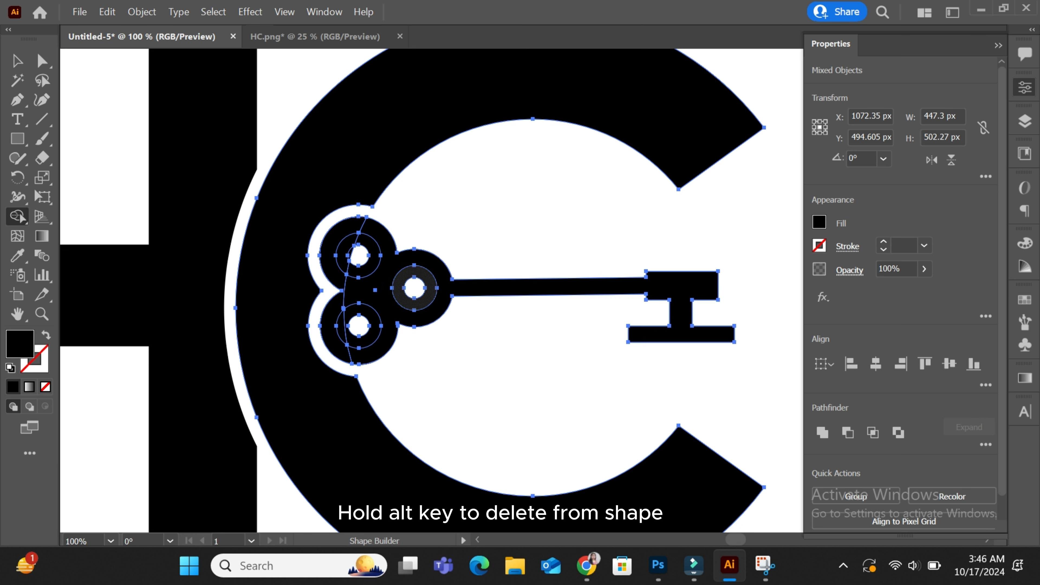
left_click(415, 272, "alt")
left_click(371, 255, "alt")
left_click(370, 327, "alt")
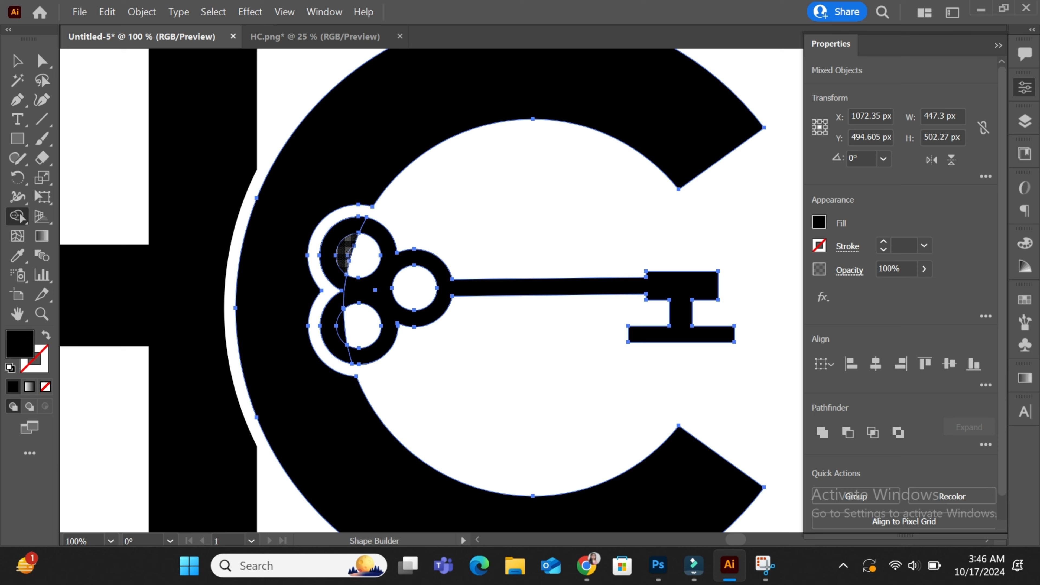
left_click(343, 254, "alt")
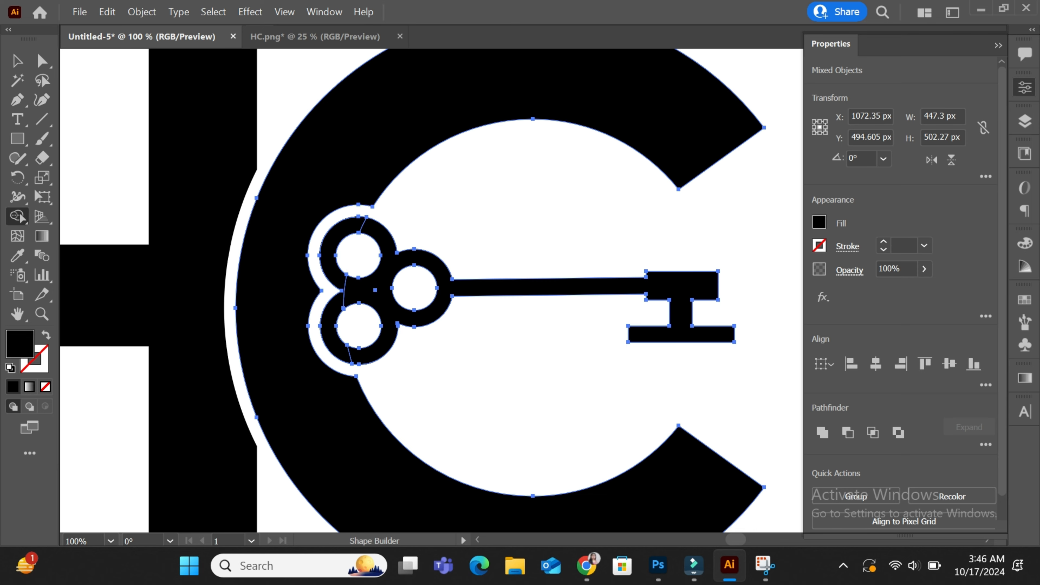
key("v")
key("ctrl+shift+a")
key("ctrl+minus")
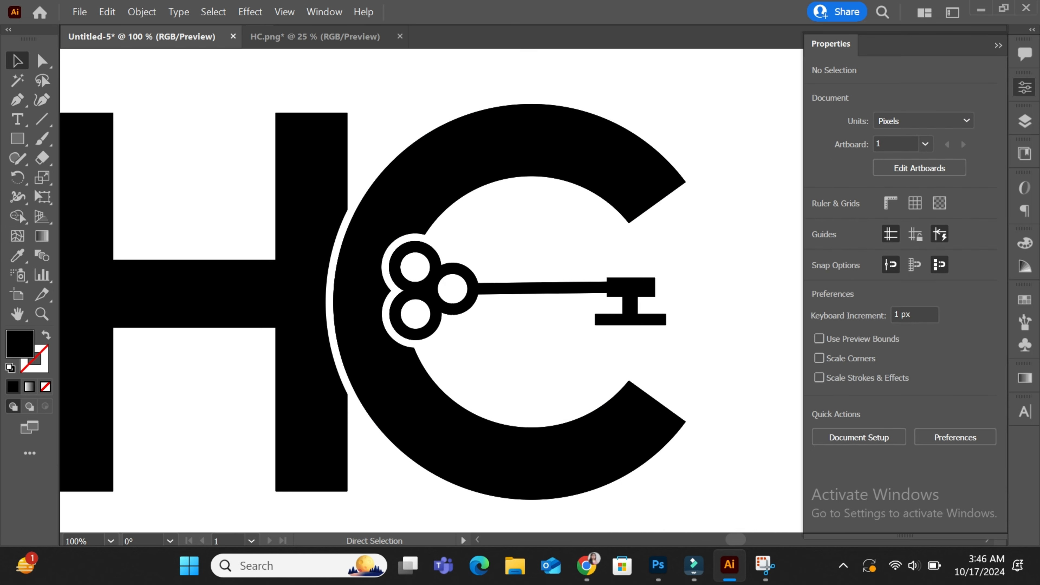
Thicken the house roof path's stroke to 25 pt and nudge it down slightly
key("ctrl+minus")
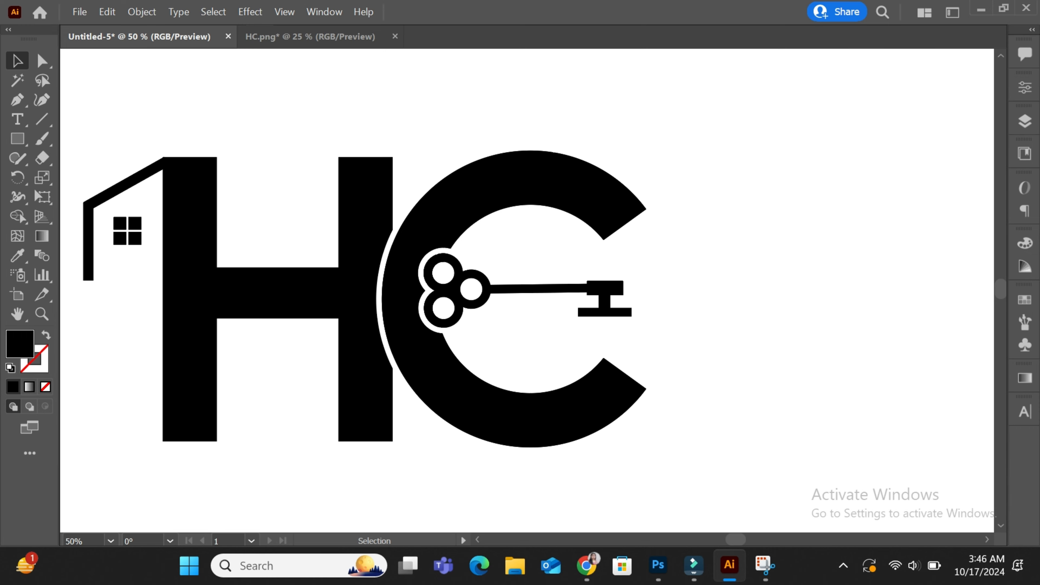
key("ctrl+minus")
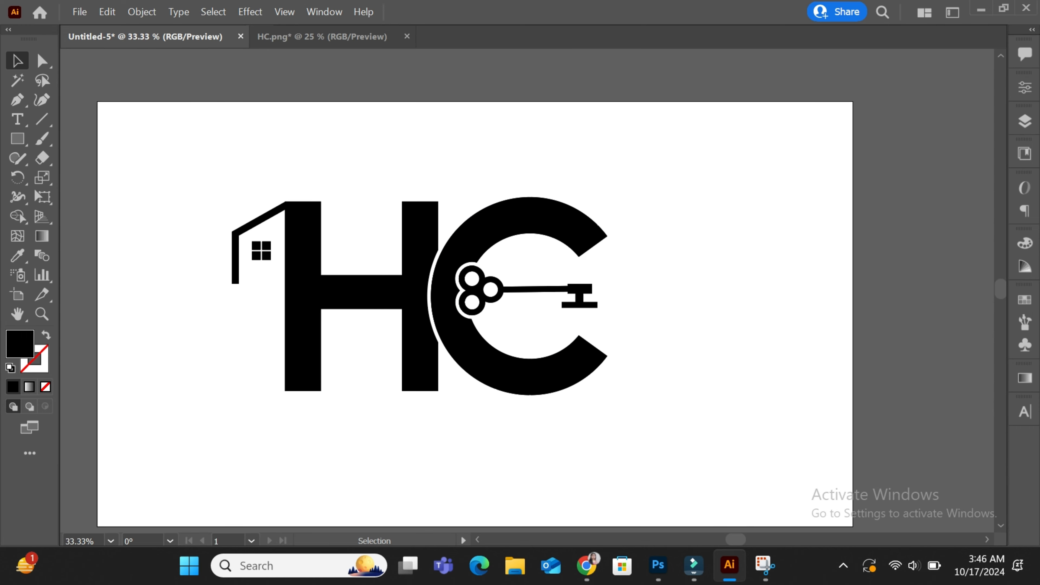
left_click_drag(205, 156, 446, 335)
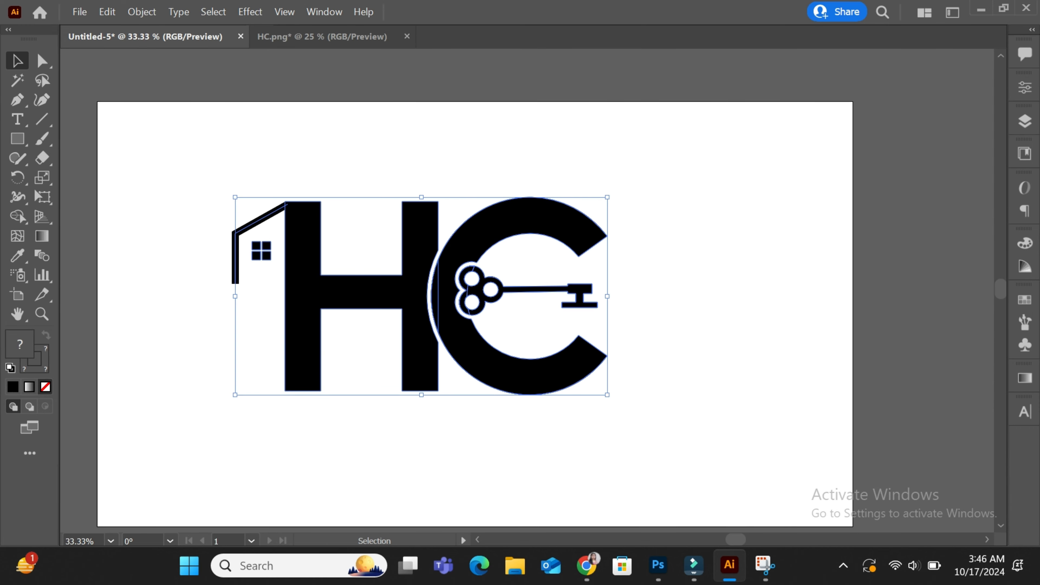
left_click(141, 12)
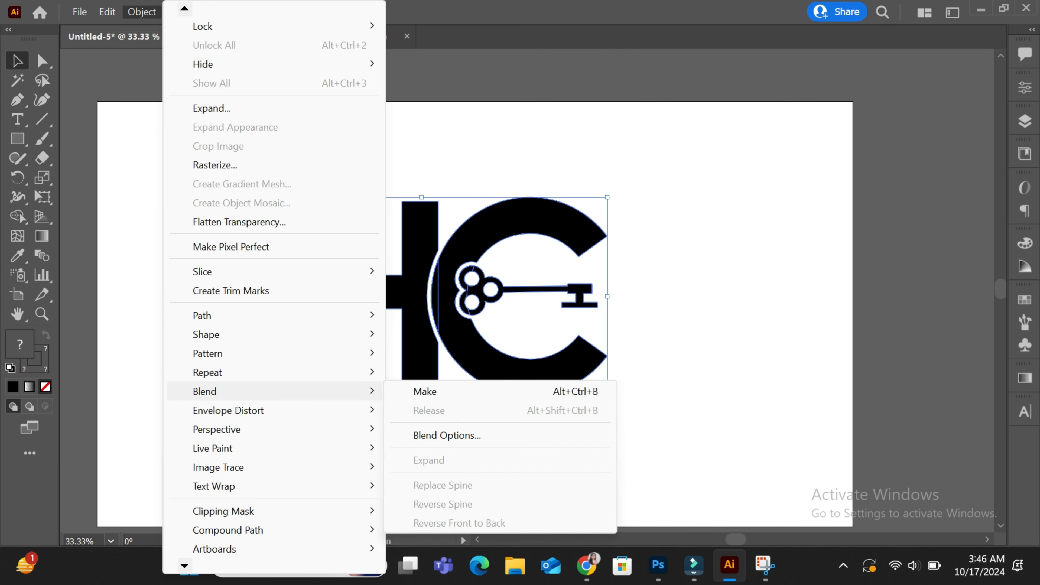
left_click(692, 282)
left_click_drag(231, 270, 245, 279)
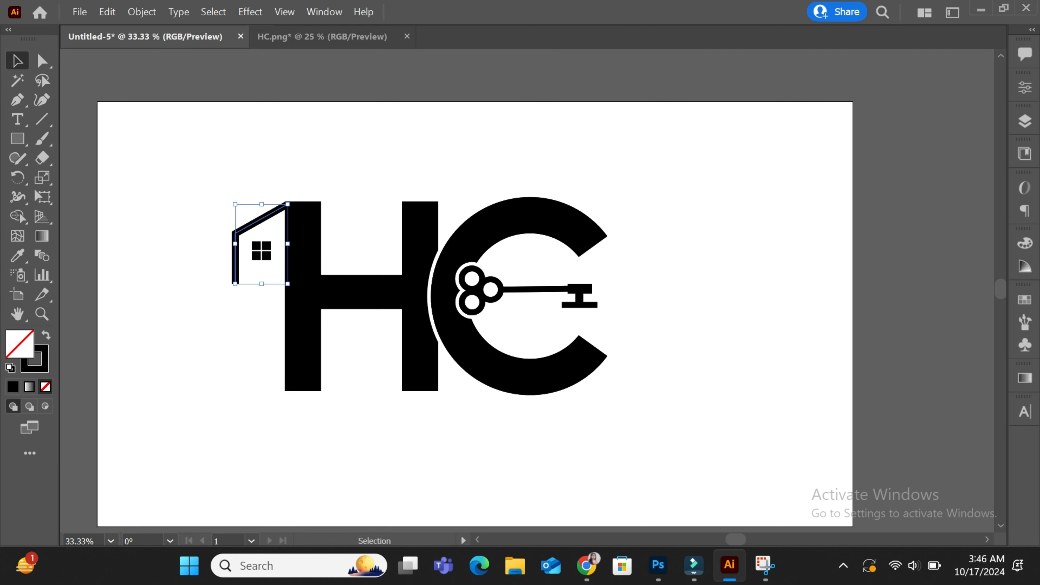
left_click(1024, 87)
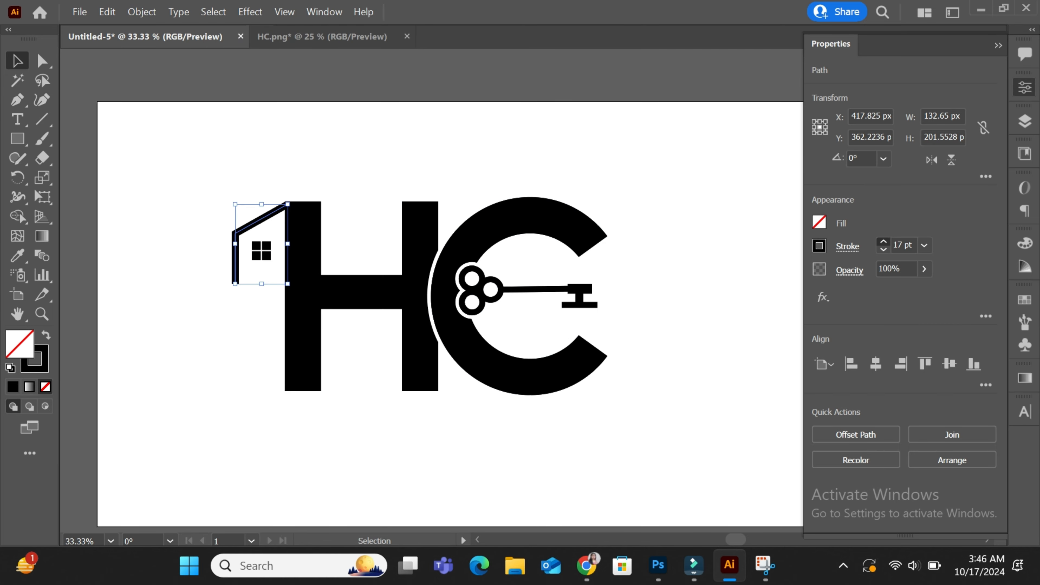
left_click(883, 241)
left_click(884, 241)
left_click(883, 241)
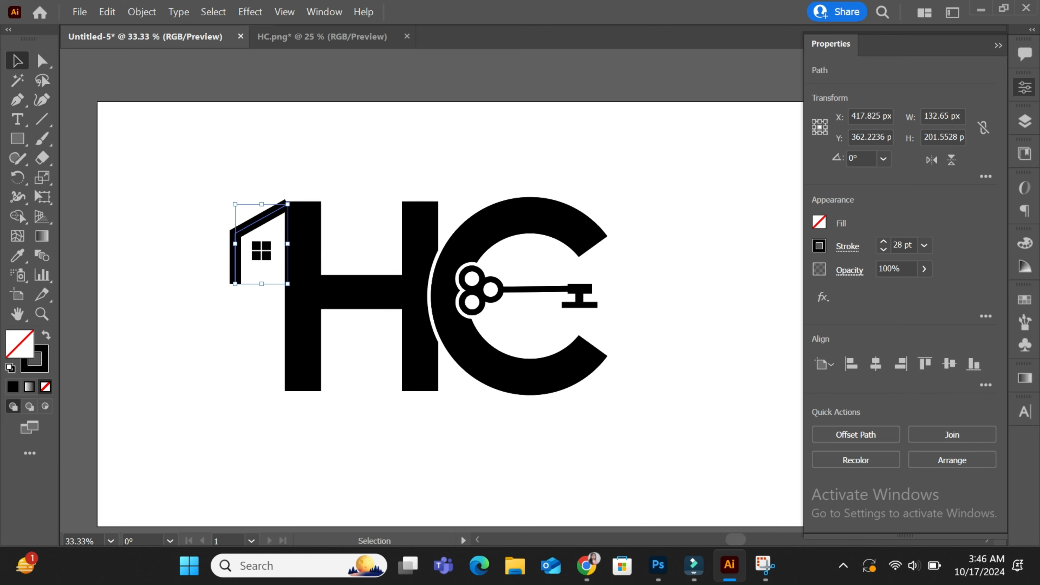
left_click(696, 229)
key("ctrl+z")
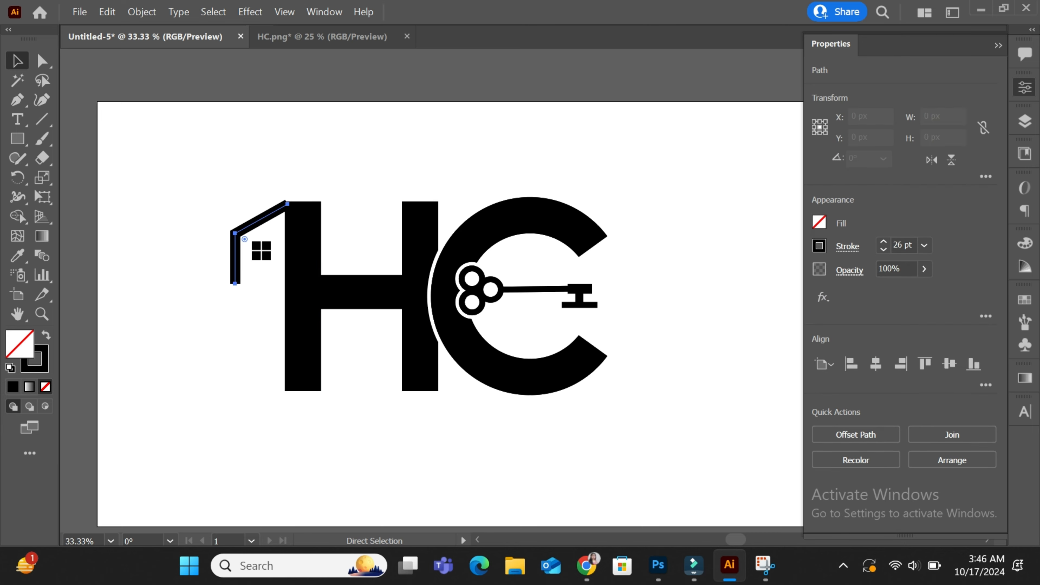
key("ctrl+z")
key("Down")
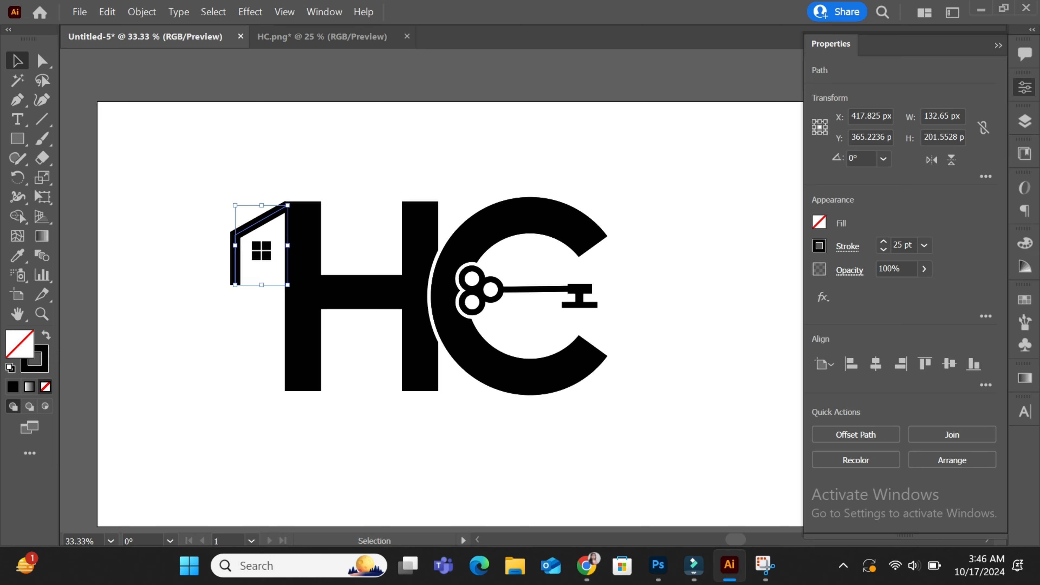
key("ctrl+shift+a")
Convert the whole HC logo's strokes to filled shapes with Outline Stroke
left_click_drag(212, 237, 481, 403)
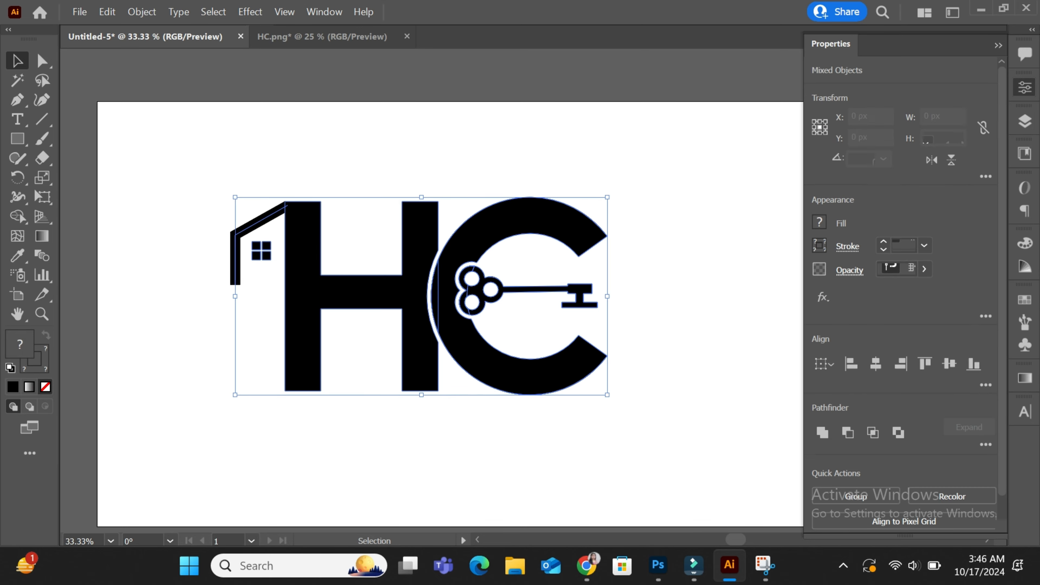
left_click(141, 12)
mouse_move(202, 315)
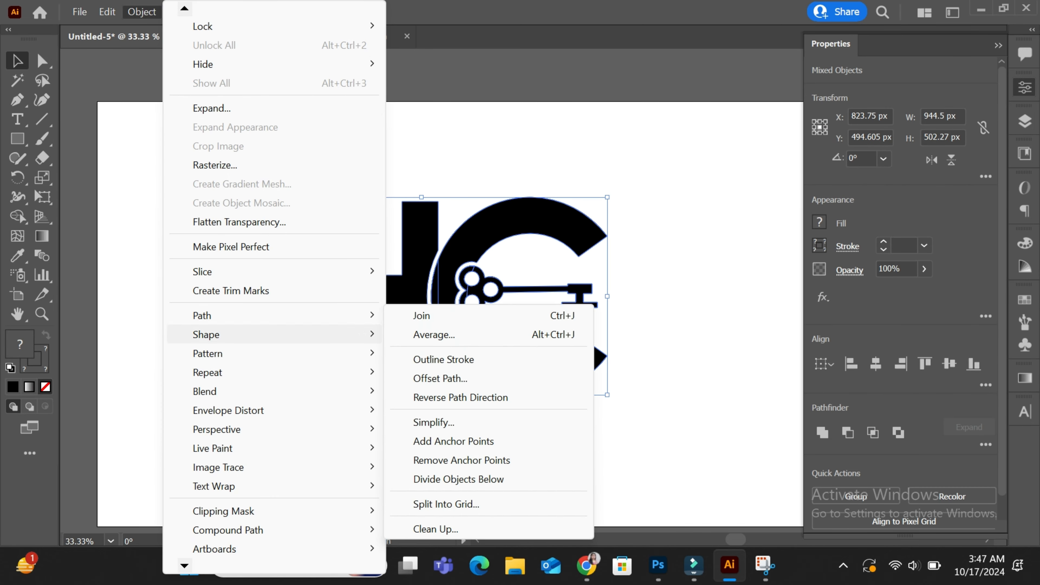
left_click(464, 356)
left_click(998, 45)
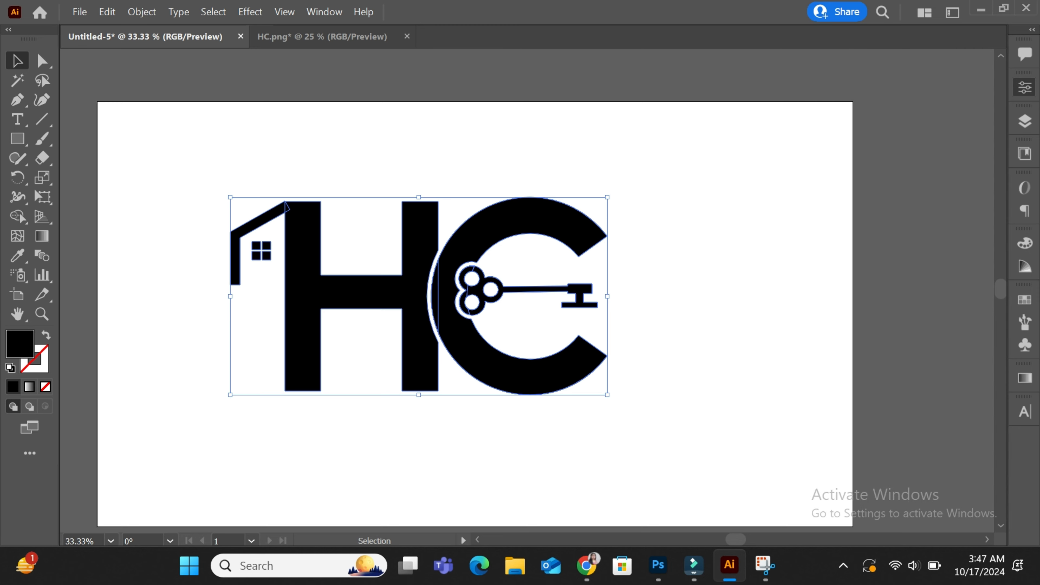
key("ctrl+shift+a")
key("t")
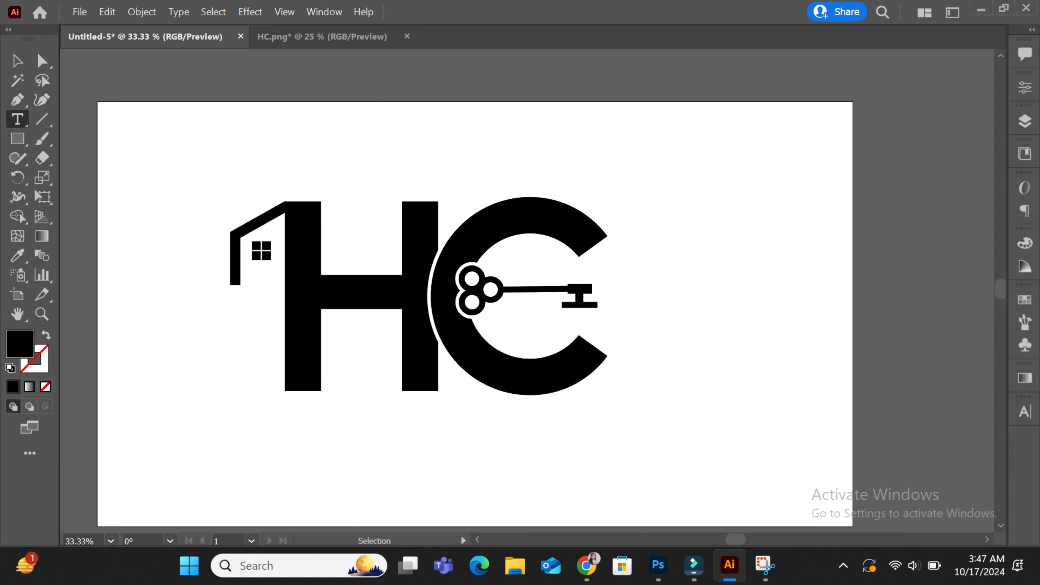
left_click(289, 430)
key("Escape")
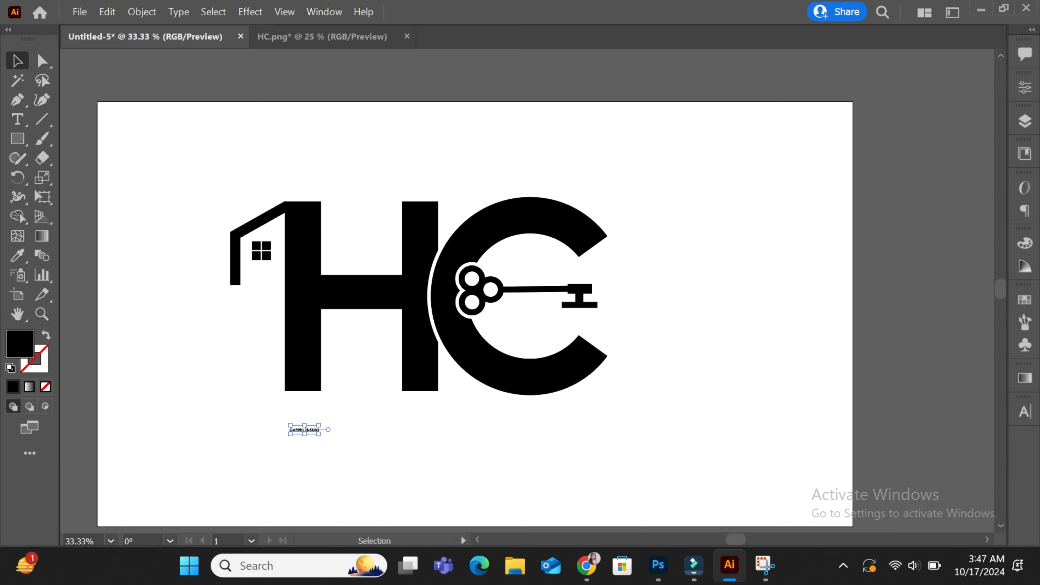
left_click_drag(319, 434, 132, 433)
key("t")
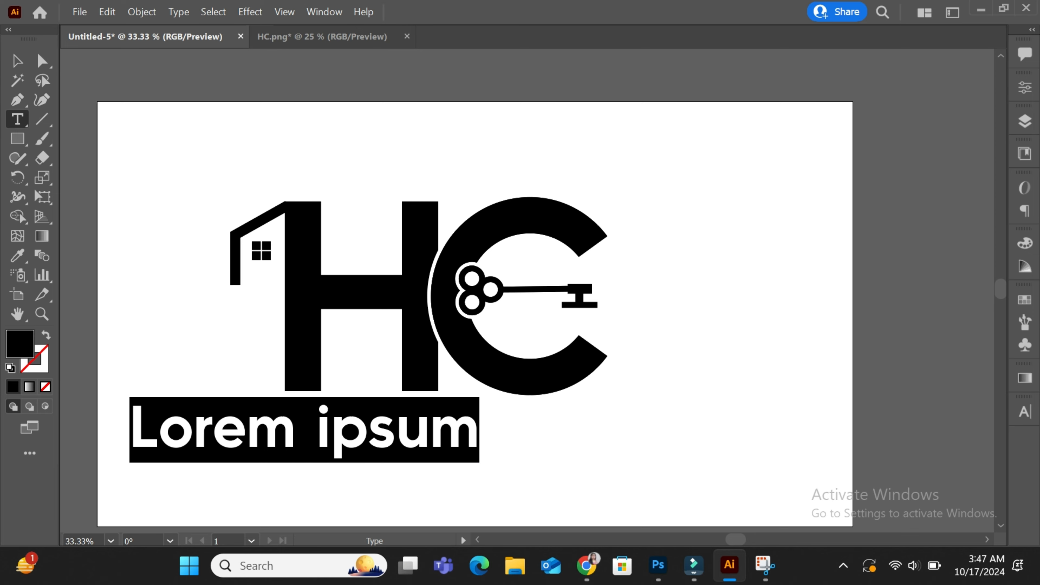
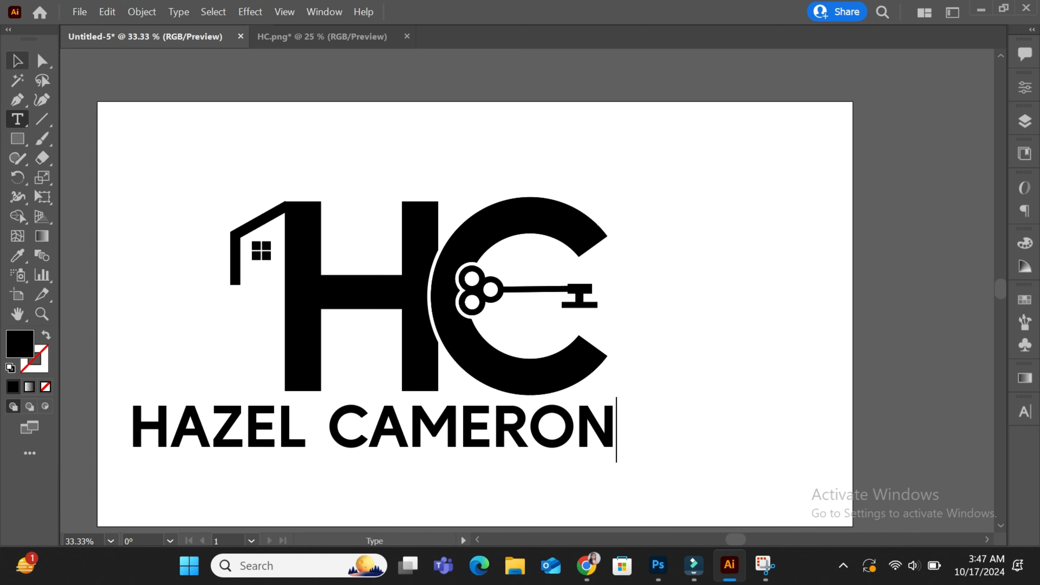
key("Escape")
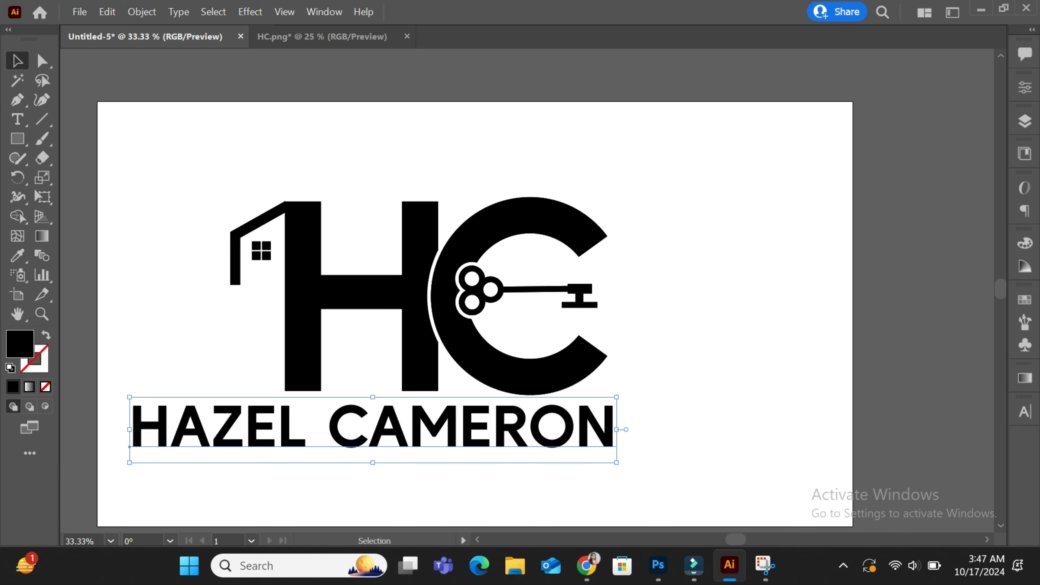
key("ctrl+t")
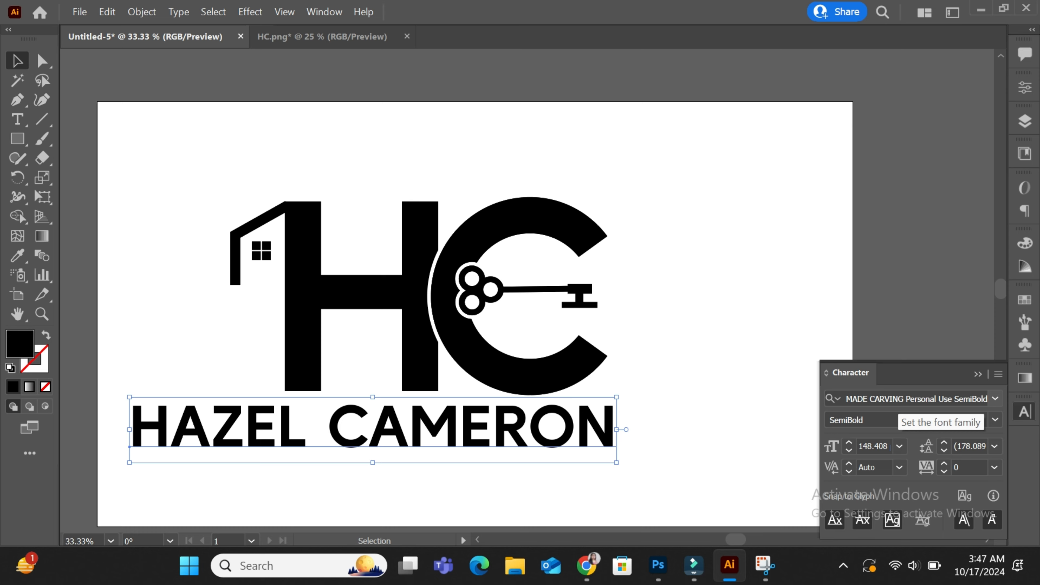
left_click(901, 398)
type("FUTUR")
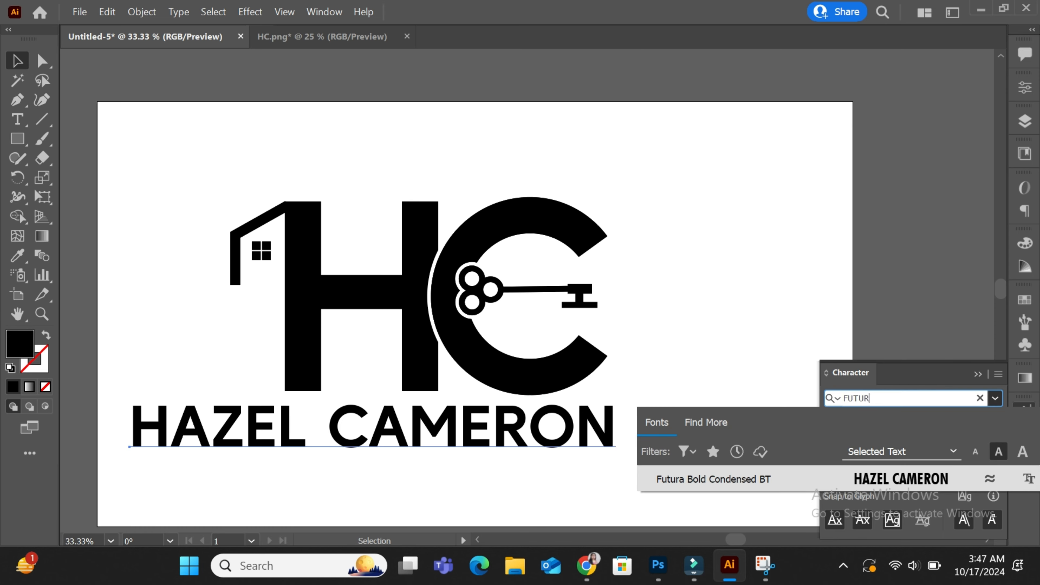
type("A")
key("Return")
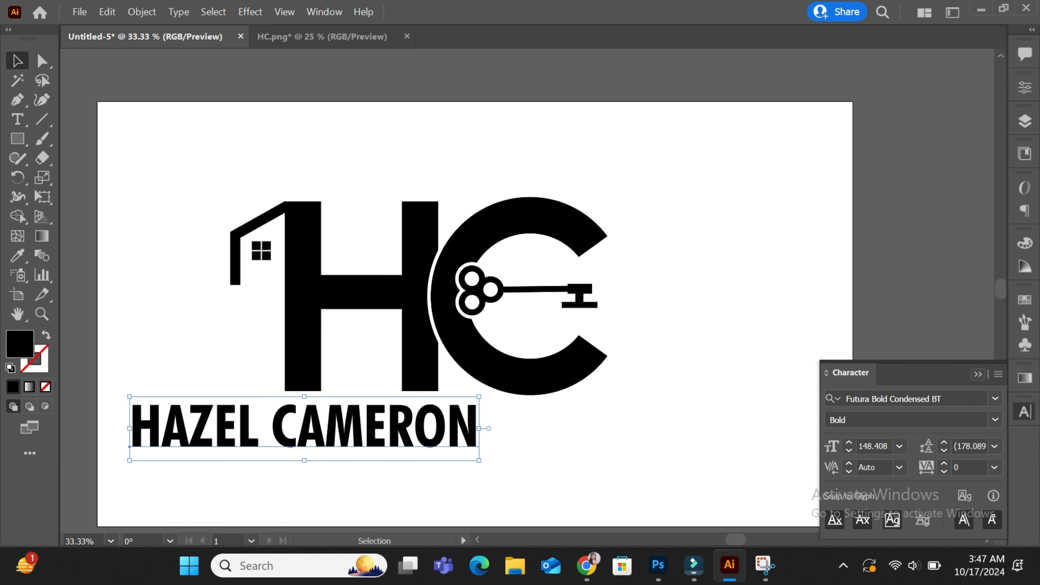
left_click(978, 374)
mouse_move(421, 440)
left_mouse_down()
mouse_move(557, 452)
mouse_move(552, 498)
mouse_move(560, 503)
mouse_move(496, 488)
left_mouse_up()
left_click(17, 139)
Retype the lower copy of the name as 'REAL STATE'
key("v")
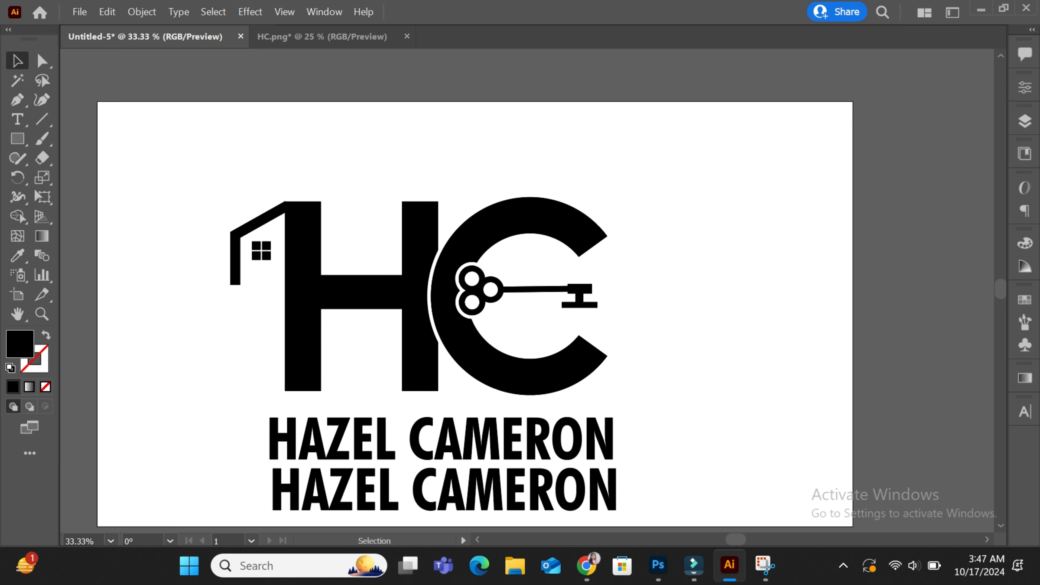
left_click(444, 492)
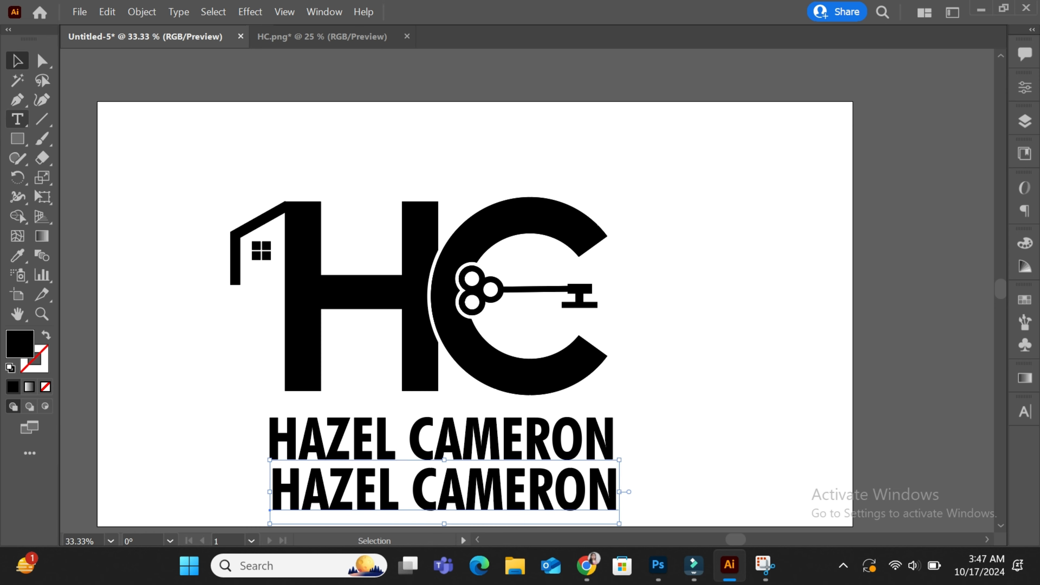
key("t")
left_click_drag(614, 491, 271, 493)
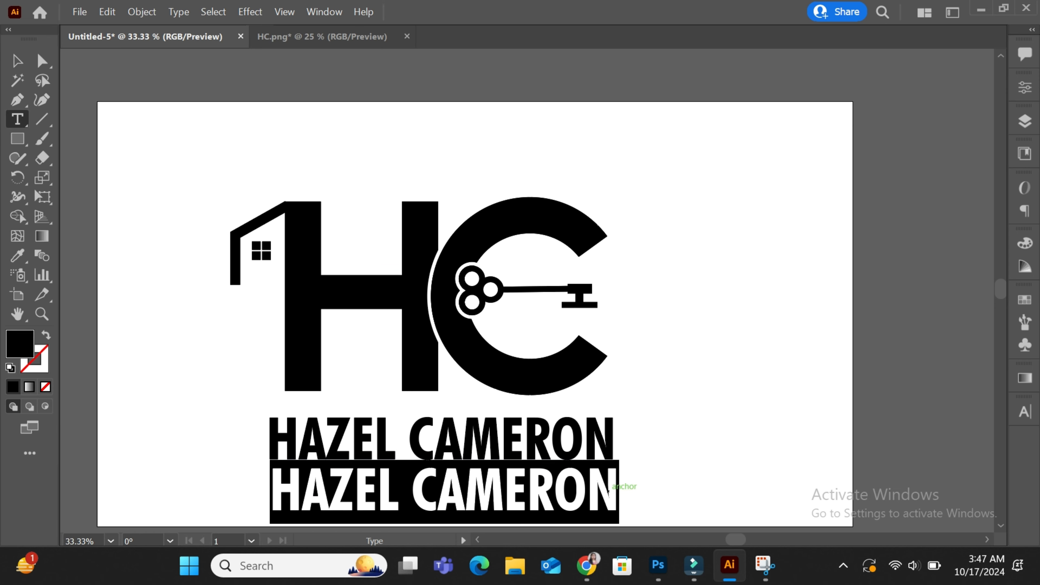
type("REAL STATE")
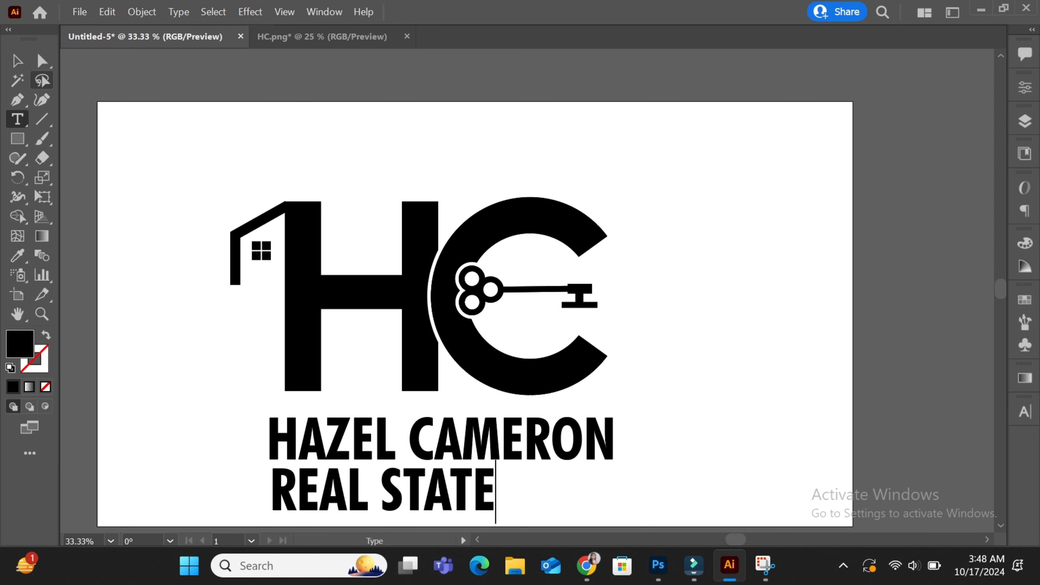
key("Escape")
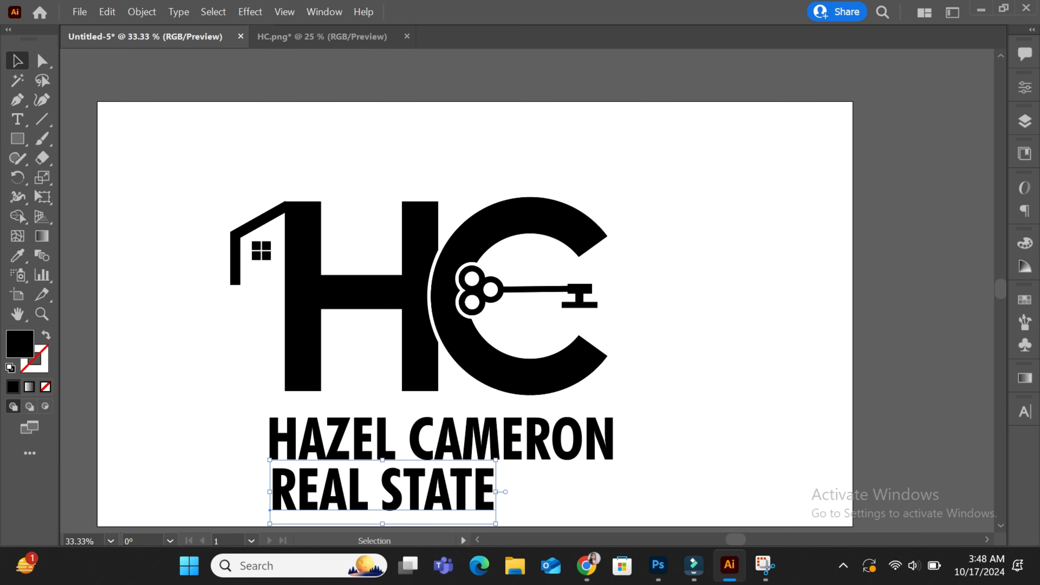
Resize and centre REAL STATE under the name, and move the whole logo up and right
left_click_drag(269, 460, 315, 473)
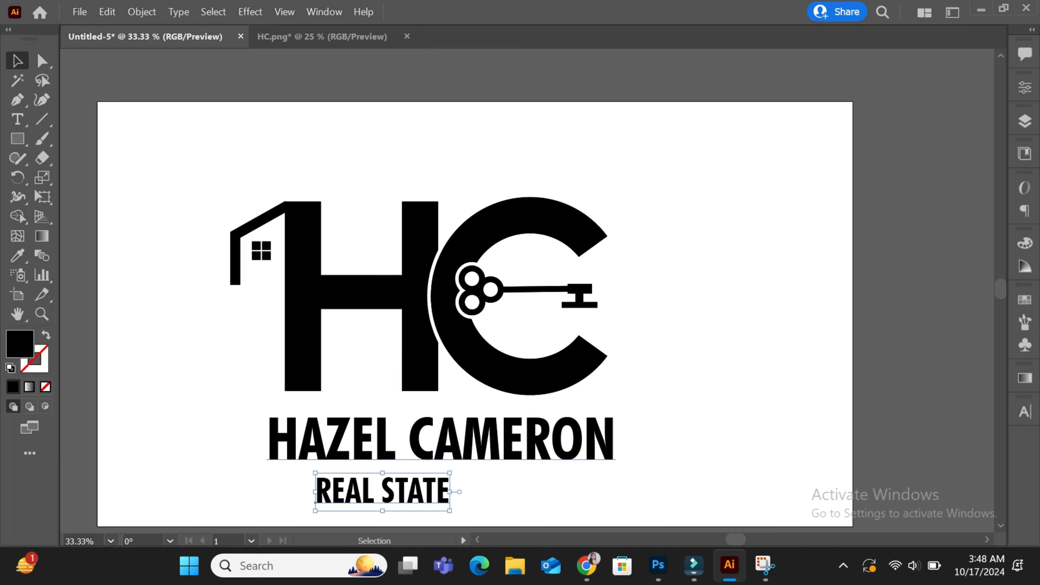
left_click_drag(402, 485, 454, 480)
key("ctrl+a")
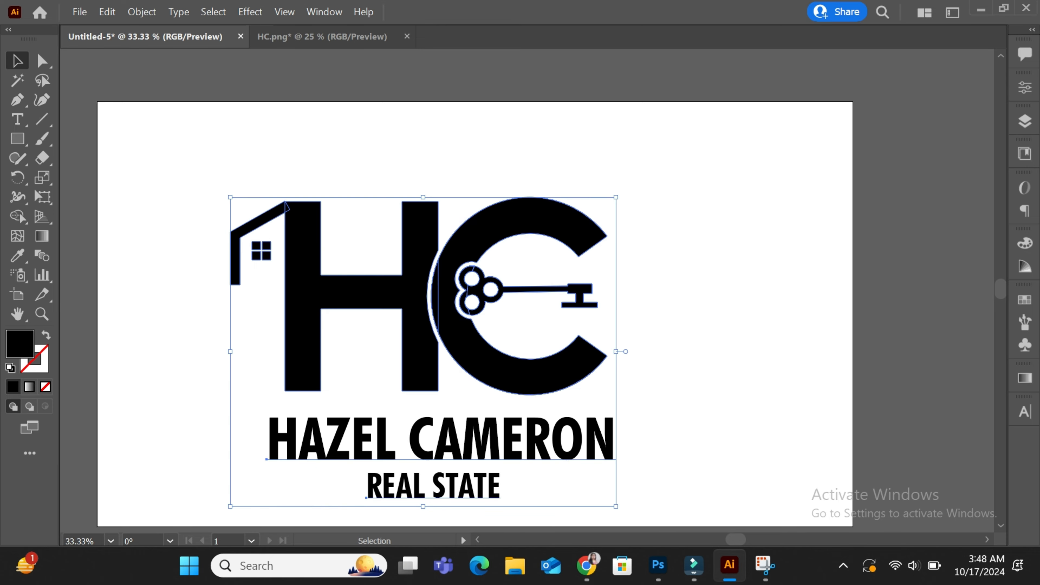
left_click_drag(459, 332, 478, 289)
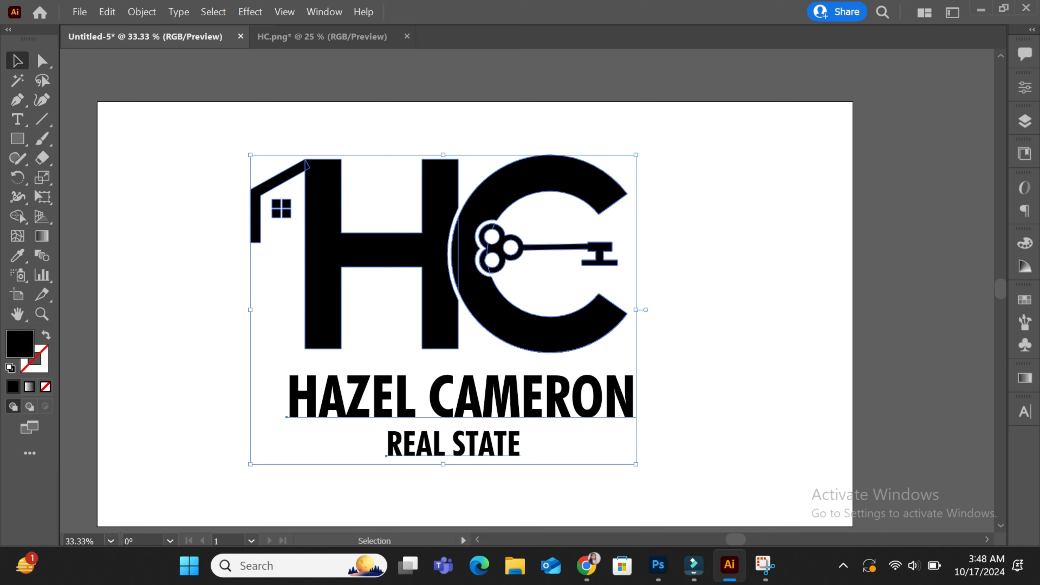
left_click(365, 473)
left_click_drag(365, 473, 542, 450)
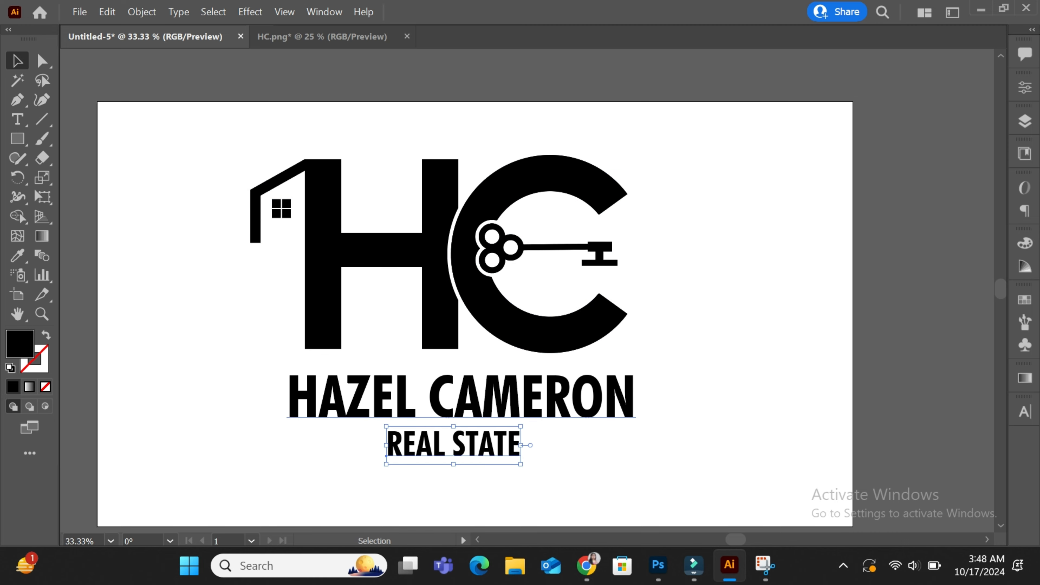
left_click_drag(386, 427, 375, 423)
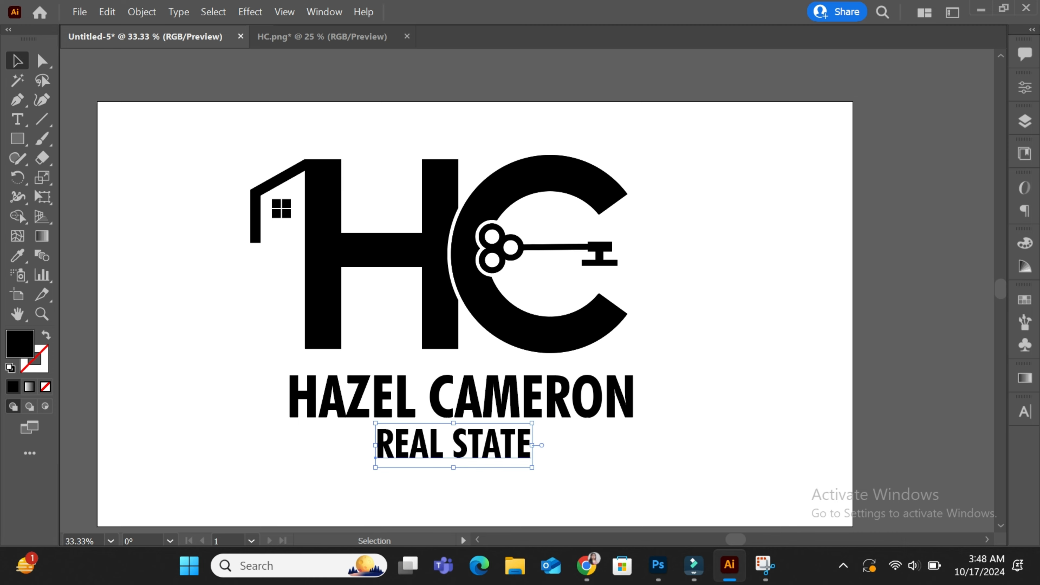
left_click(262, 409)
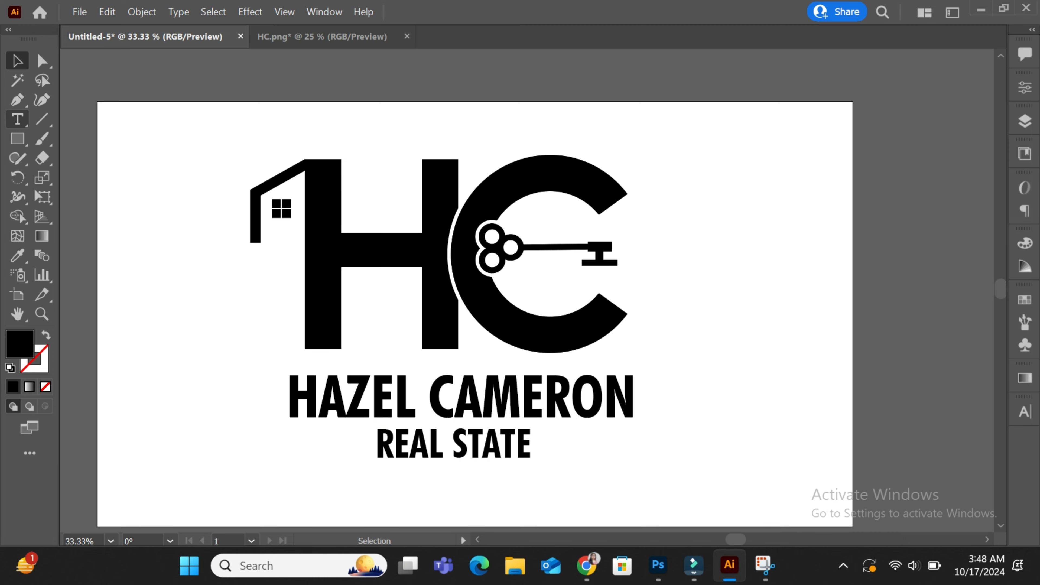
key("p")
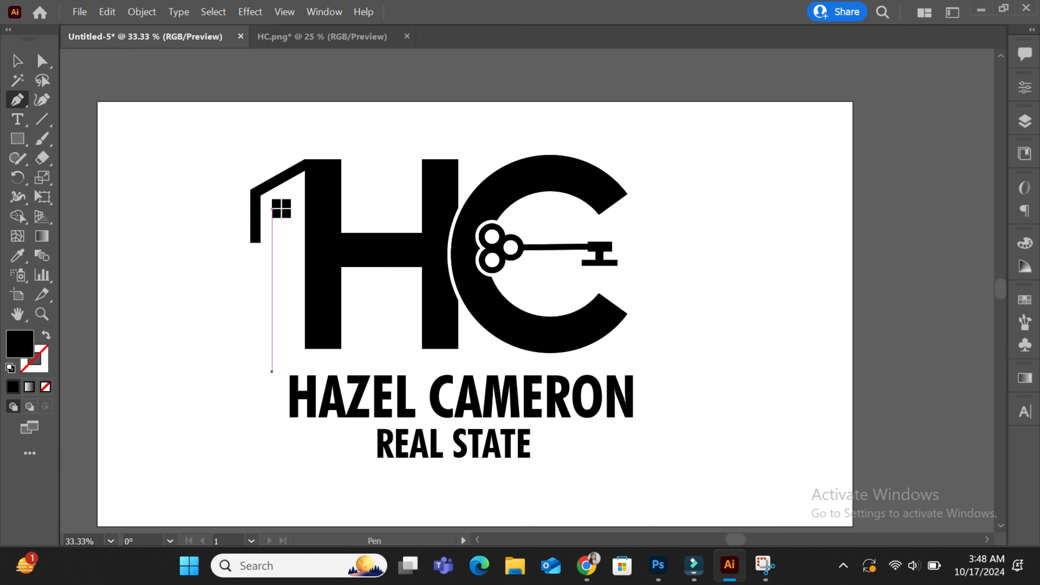
left_click(276, 467)
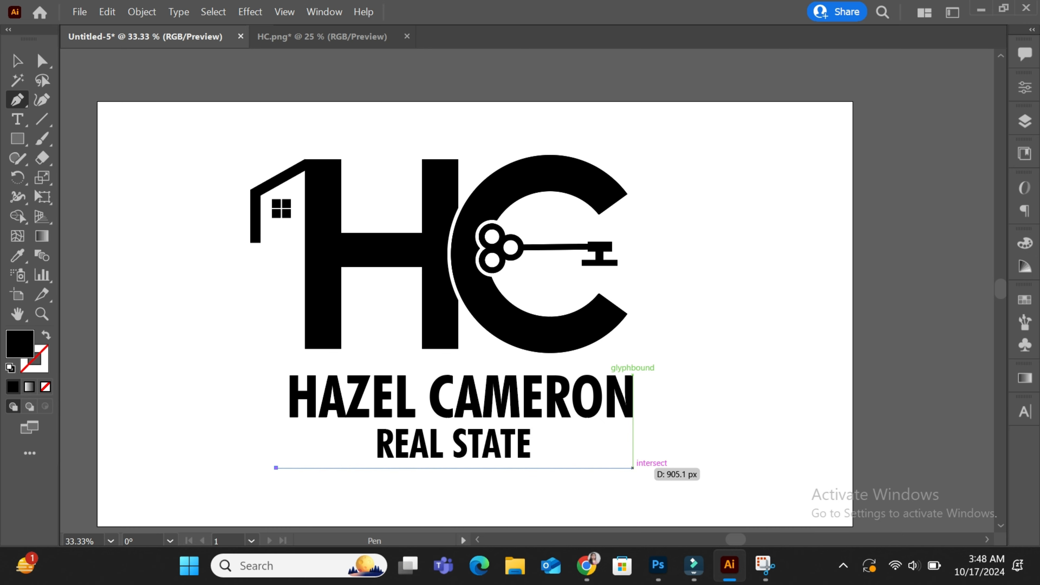
left_click(633, 467)
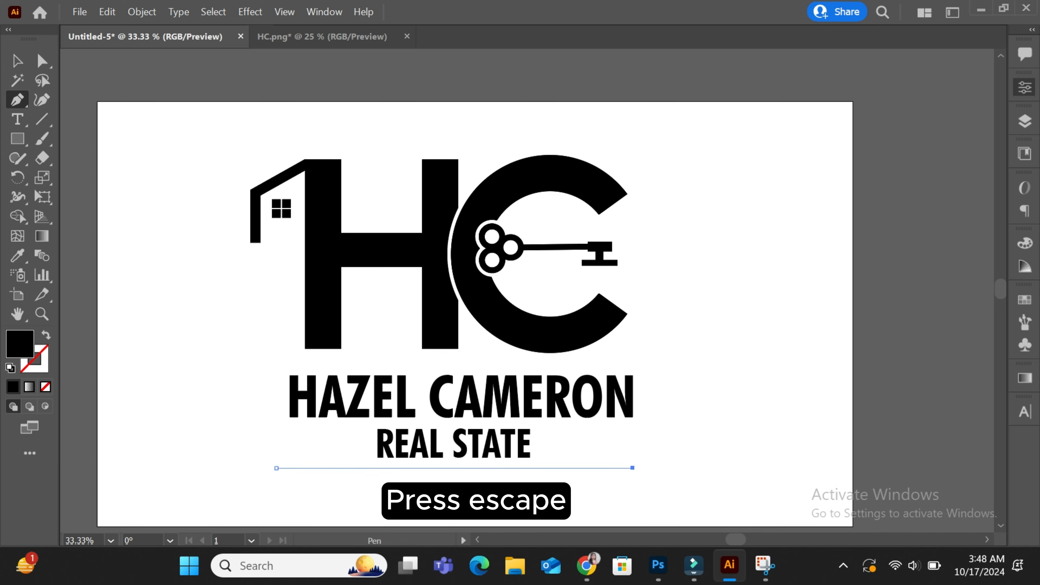
Give the line no fill and a 12 pt black stroke
left_click(1025, 87)
left_click(883, 242)
left_click(883, 242)
left_click(883, 242)
left_click(883, 241)
left_click(883, 242)
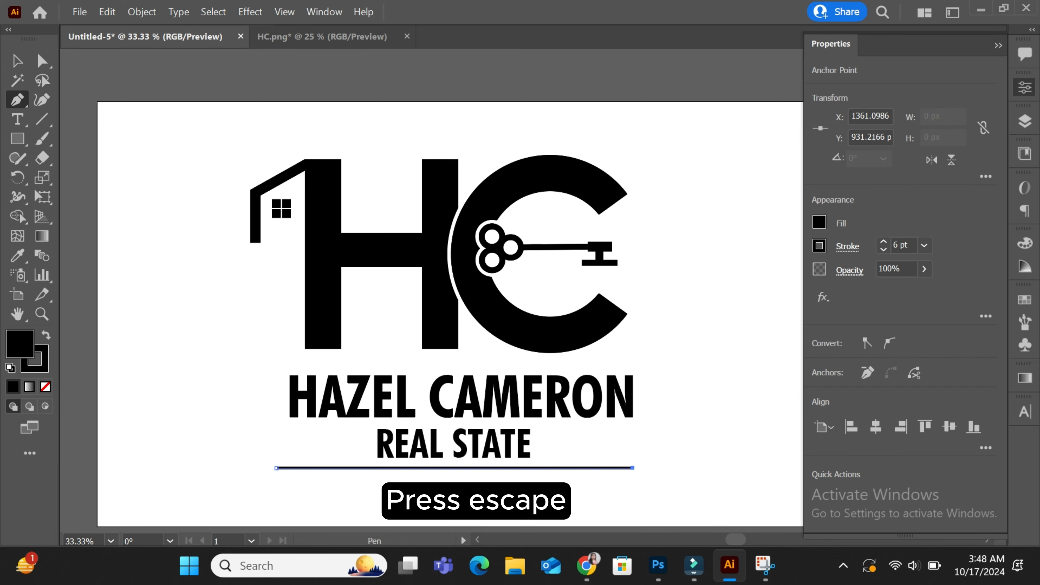
left_click(45, 386)
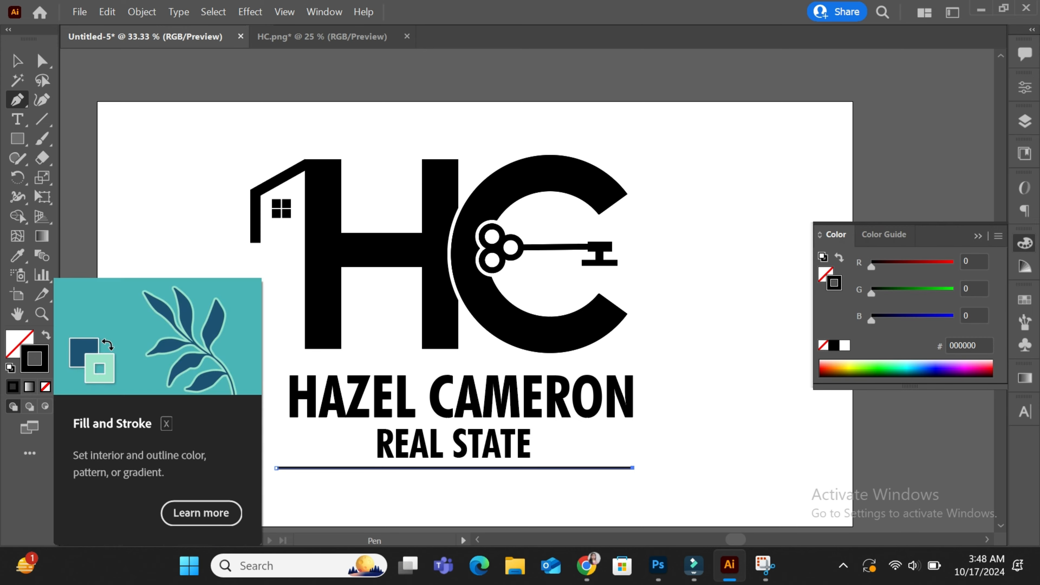
left_click(1024, 87)
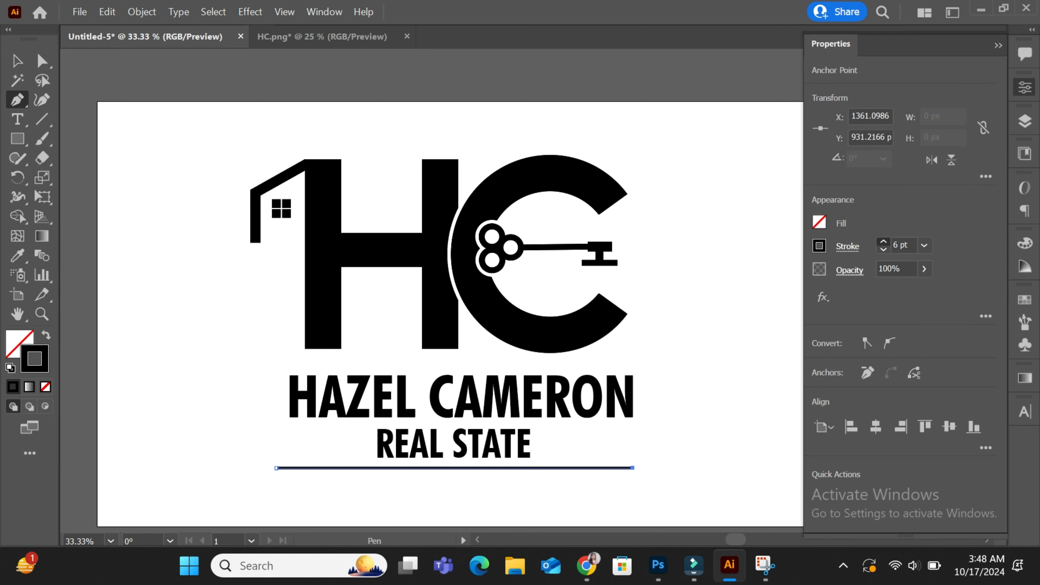
left_click(883, 242)
left_click(884, 241)
left_click(883, 241)
left_click(884, 241)
left_click(884, 242)
left_click(884, 241)
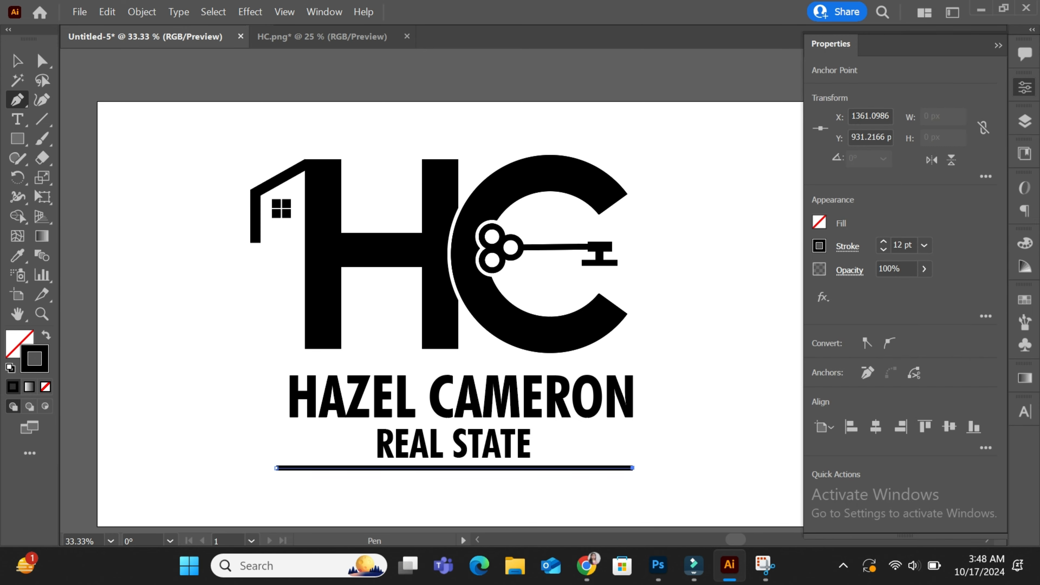
left_click(998, 45)
Shorten the underline from both ends with Direct Selection
key("v")
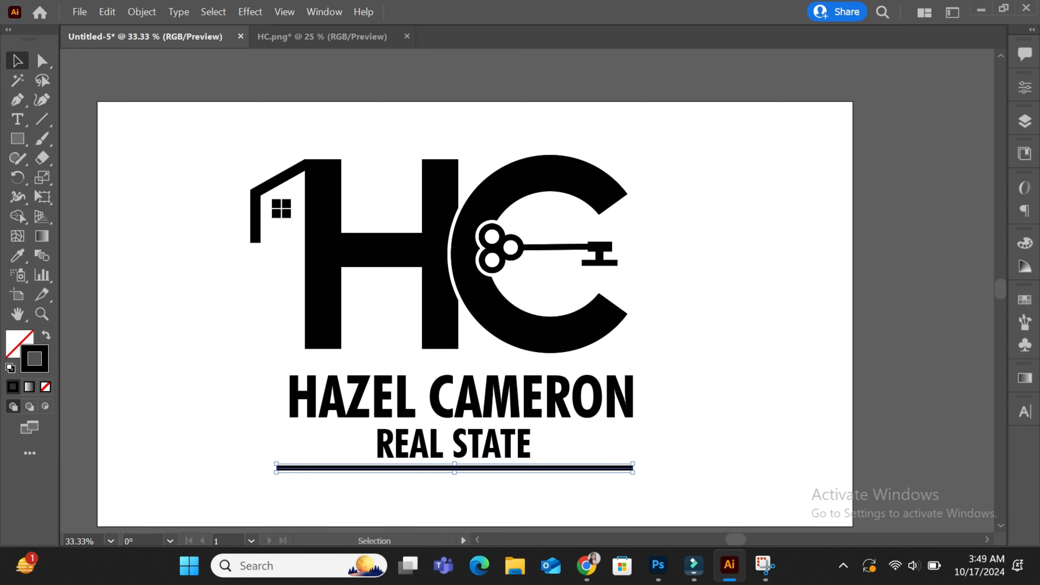
key("a")
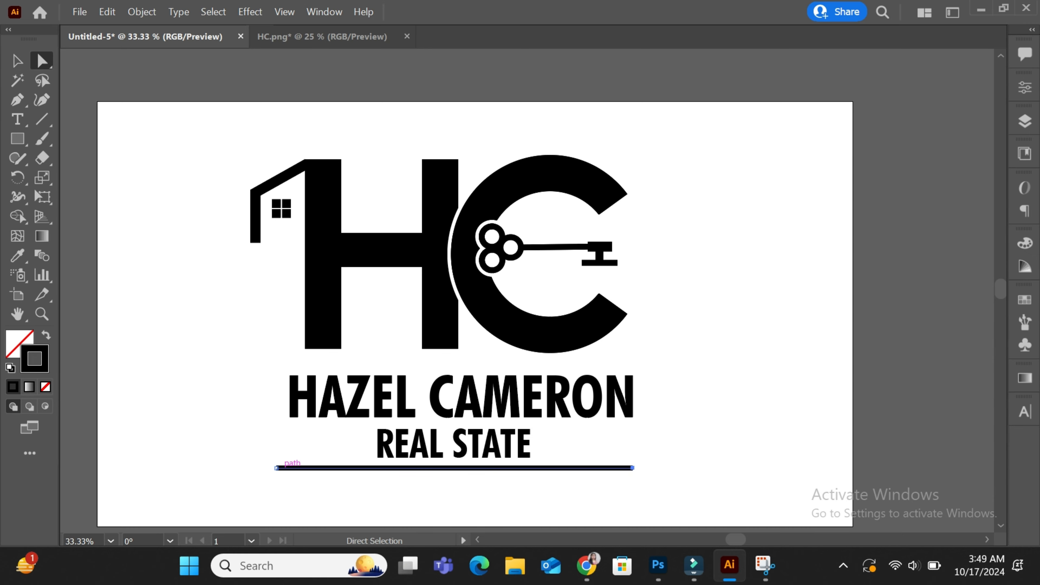
left_click_drag(276, 468, 308, 468)
left_click_drag(633, 468, 597, 468)
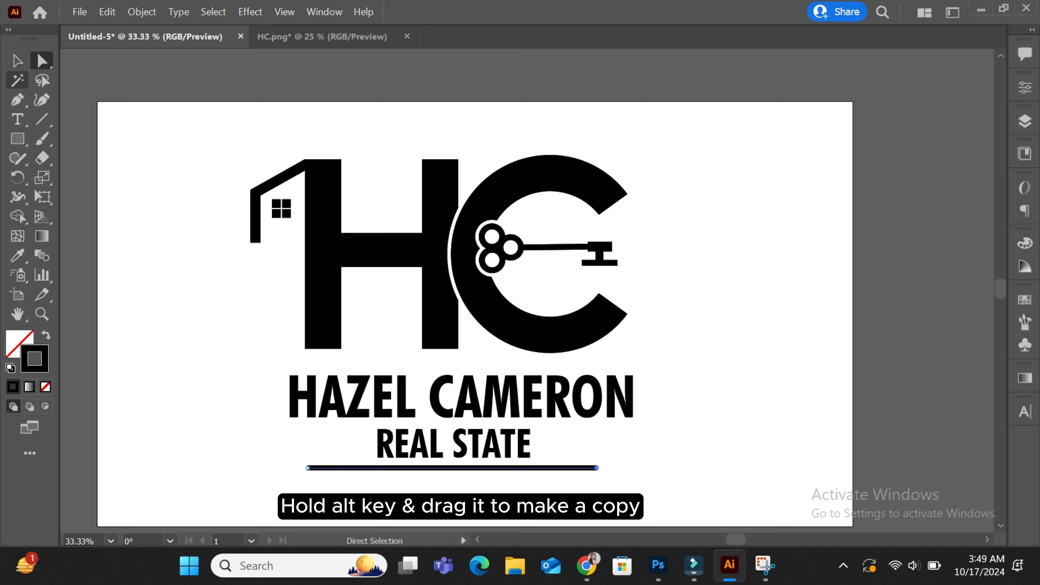
Duplicate the bar just below and extend the copy's ends outward
key("v")
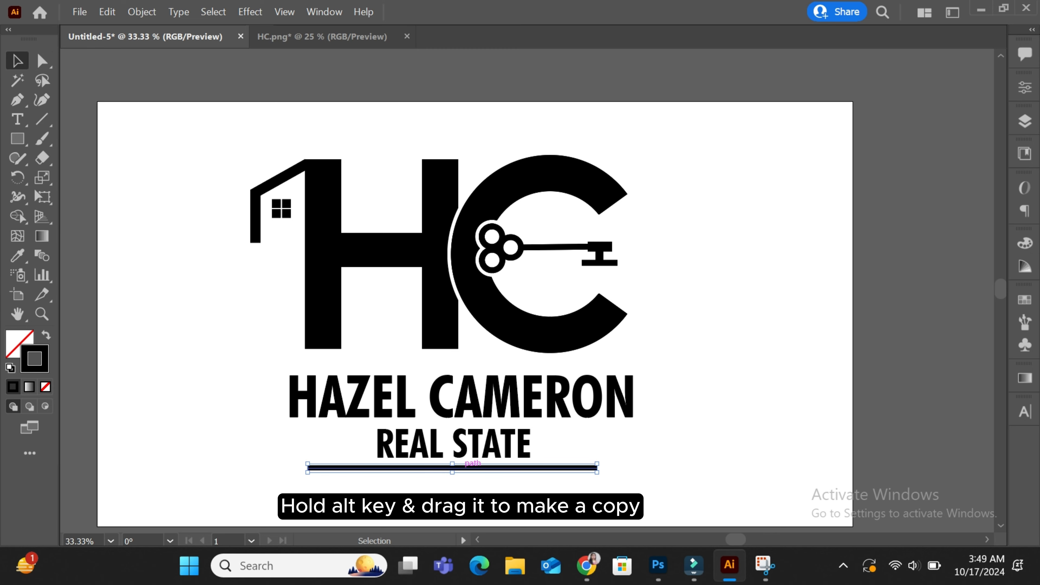
left_click_drag(460, 468, 460, 477)
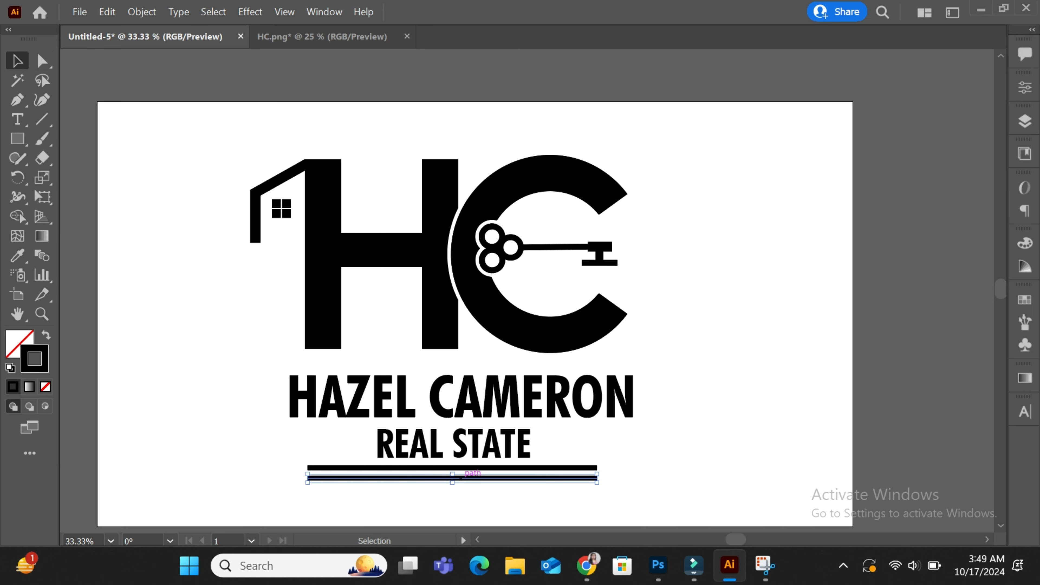
key("a")
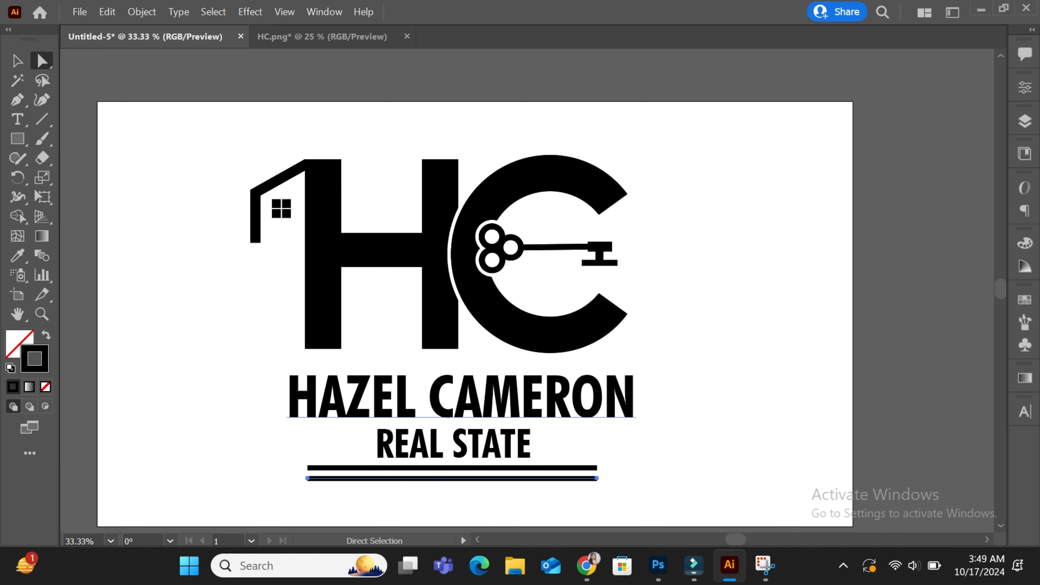
left_click_drag(308, 478, 272, 478)
key("ctrl+z")
left_click_drag(598, 478, 627, 478)
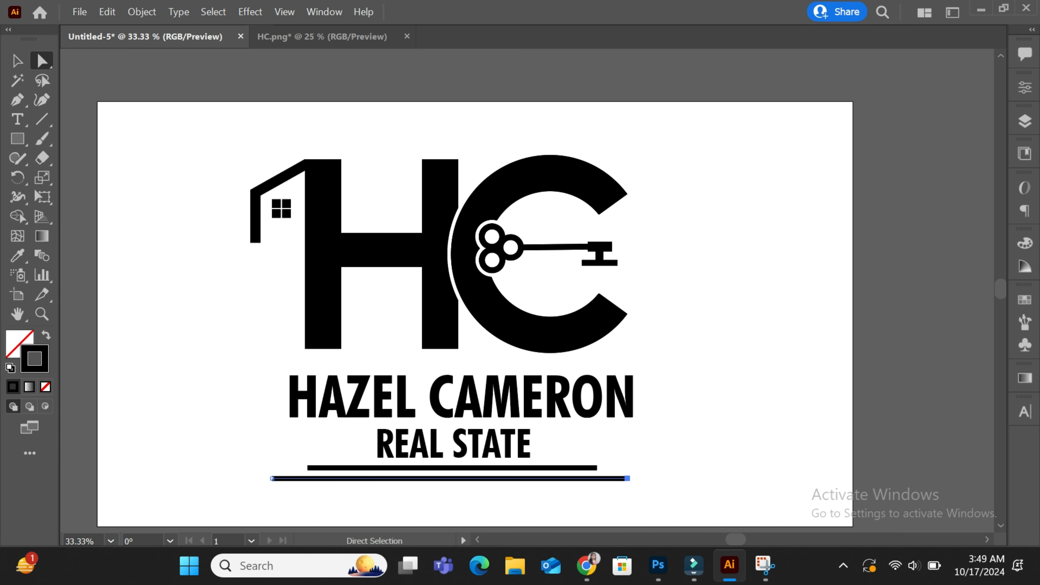
left_click(658, 486)
Nudge both bars down slightly and convert their strokes to filled shapes with Outline Stroke
key("v")
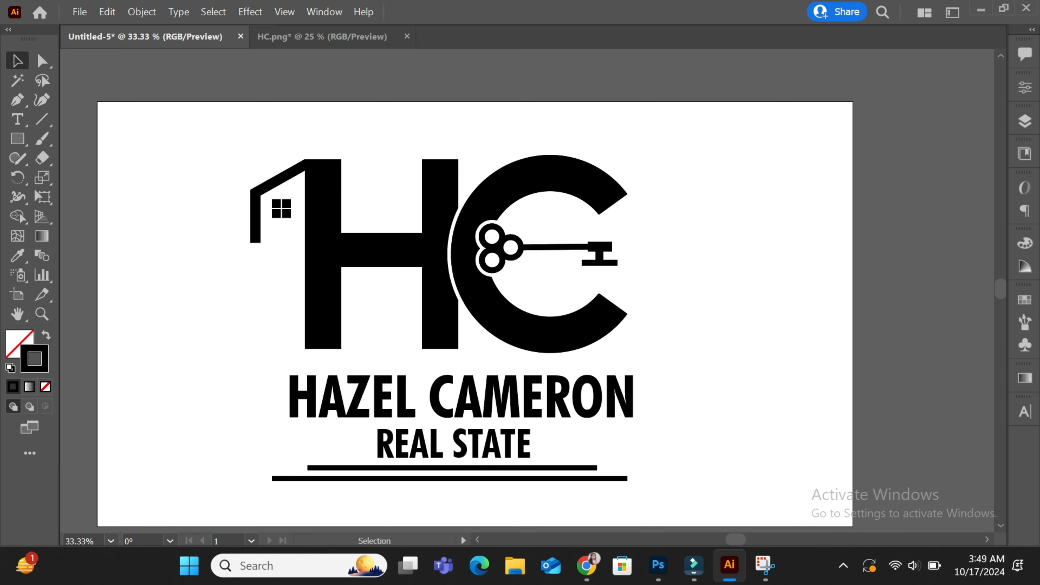
left_click_drag(503, 482, 475, 462)
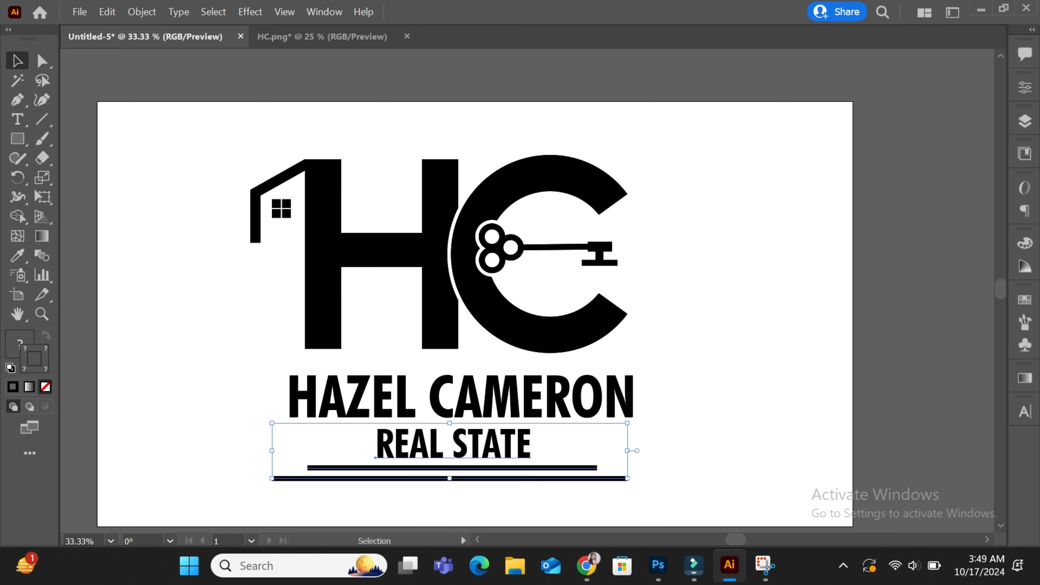
key("ctrl+shift+a")
left_click_drag(570, 488, 549, 453)
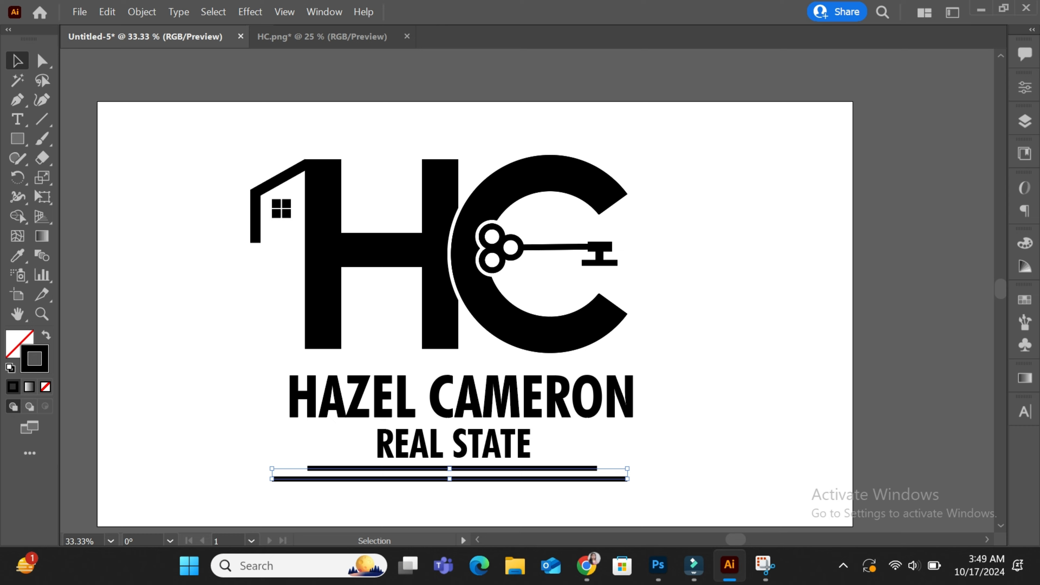
key("Down")
key("Down")
key("ctrl+shift+a")
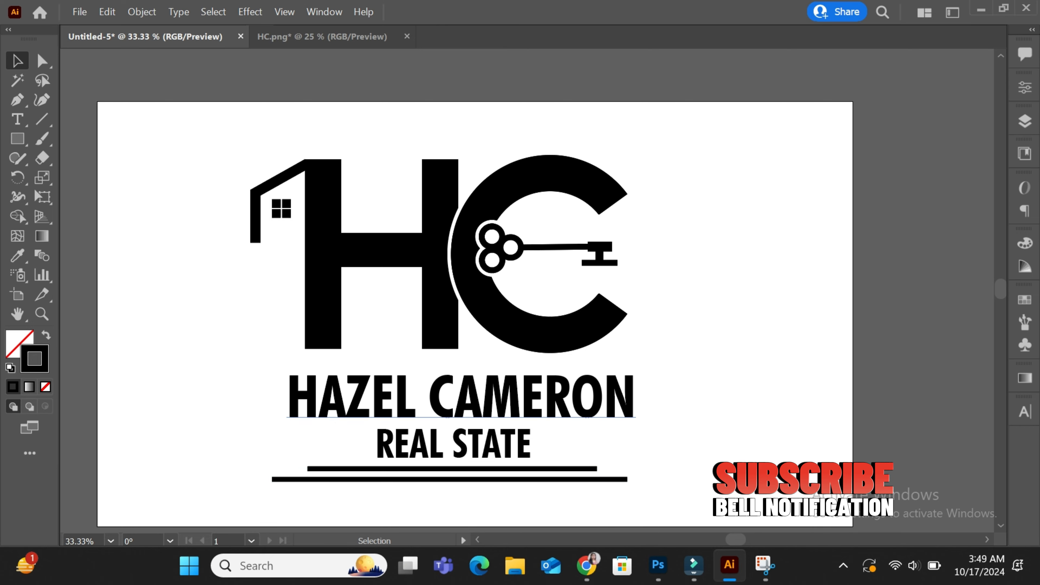
left_click_drag(327, 490, 283, 459)
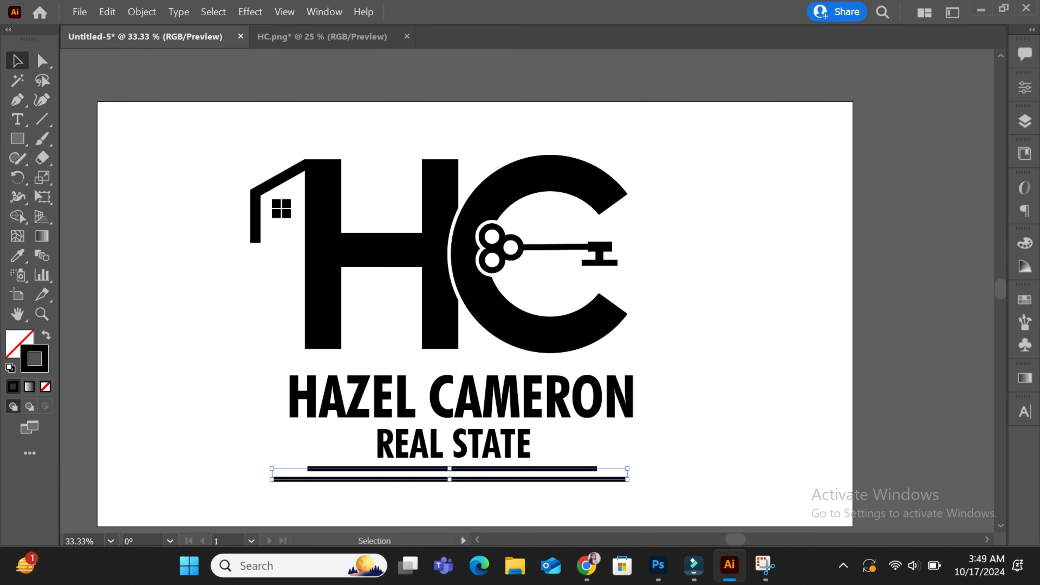
right_click(266, 460)
left_click(142, 11)
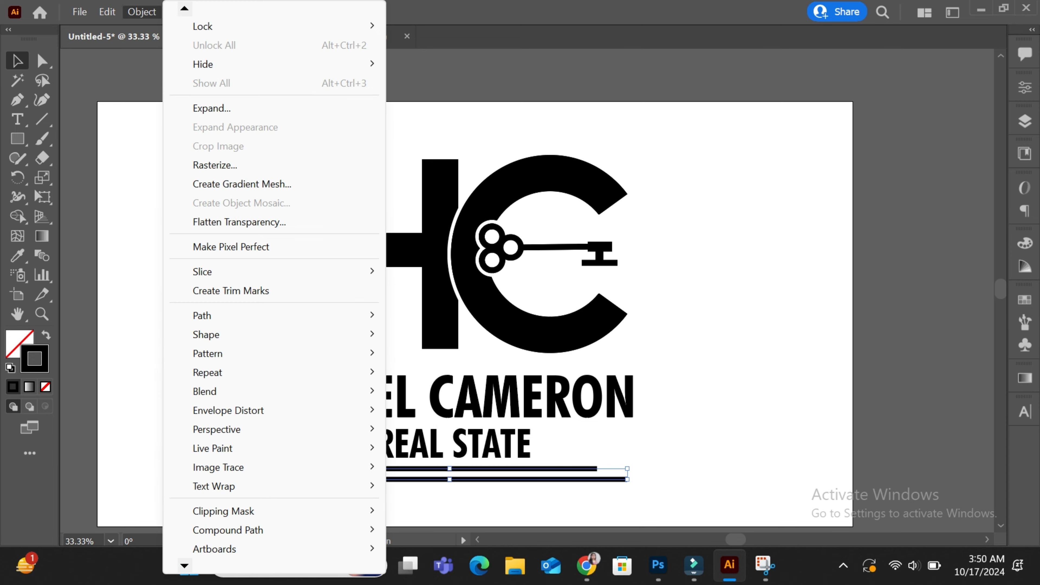
left_click(443, 360)
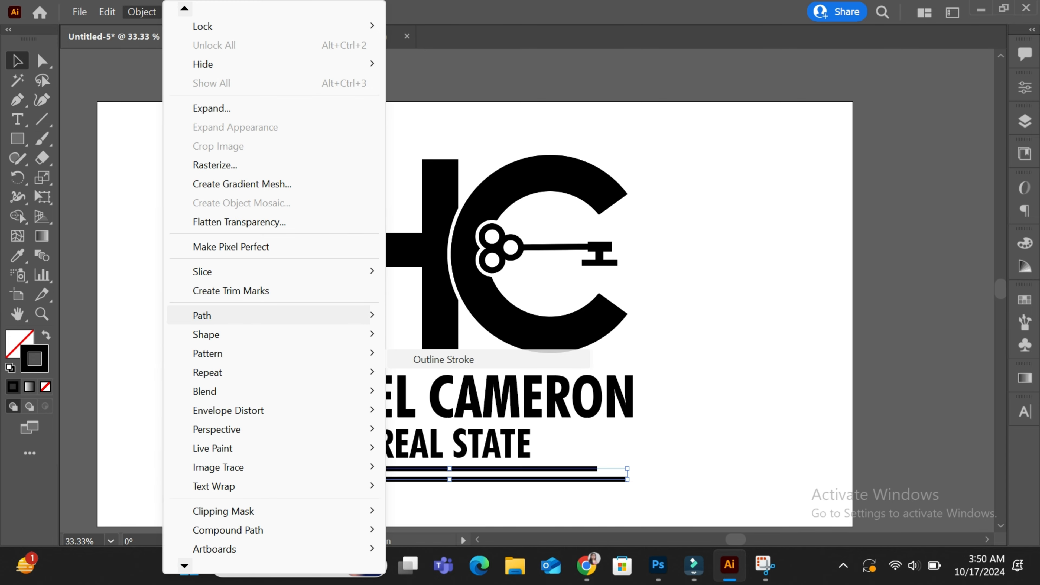
key("ctrl+shift+a")
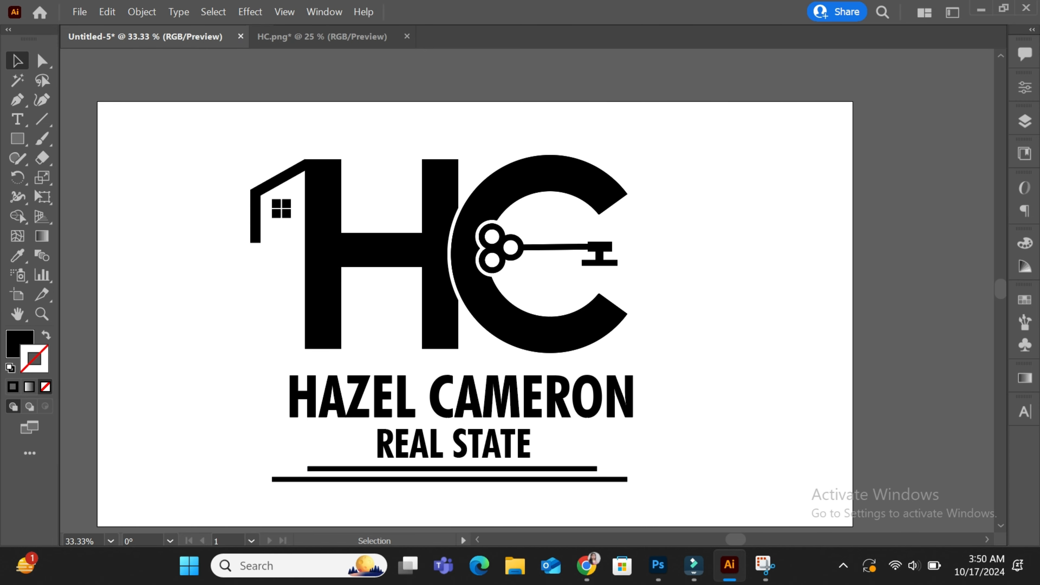
key("ctrl+a")
Fill the entire selected logo with the magenta swatch, then deselect
key("F6")
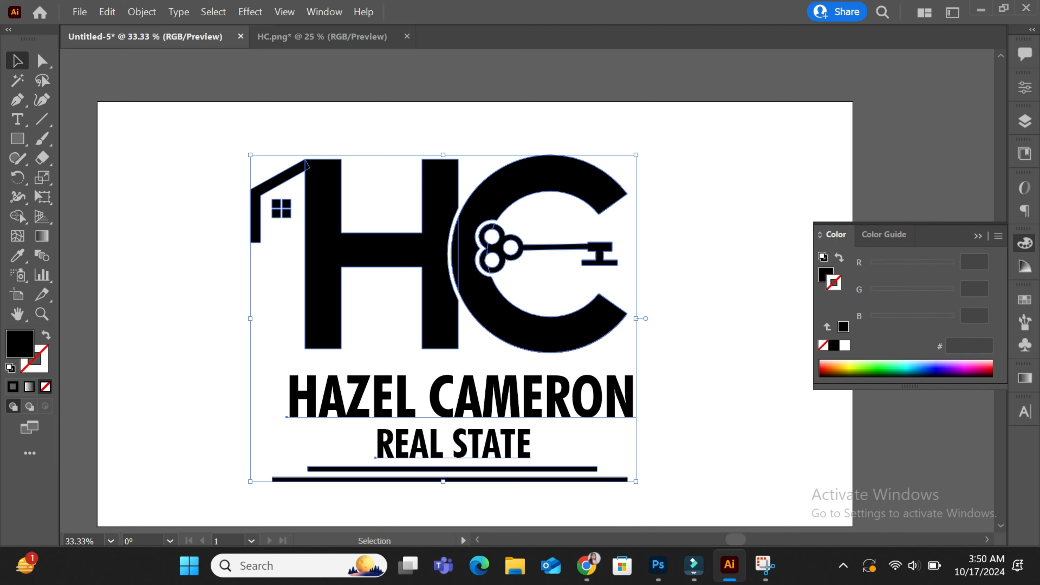
key("F6")
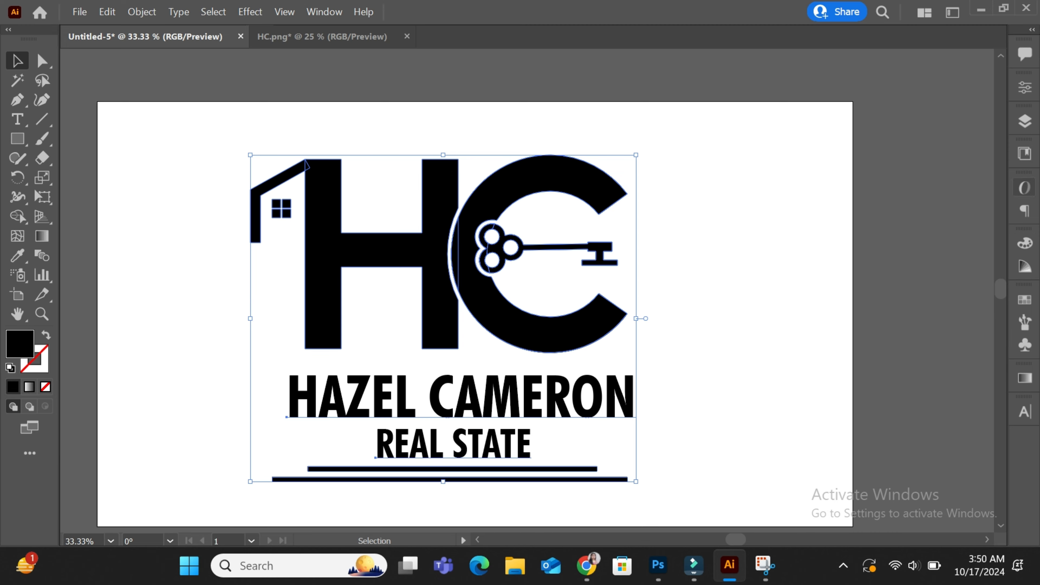
left_click(1025, 299)
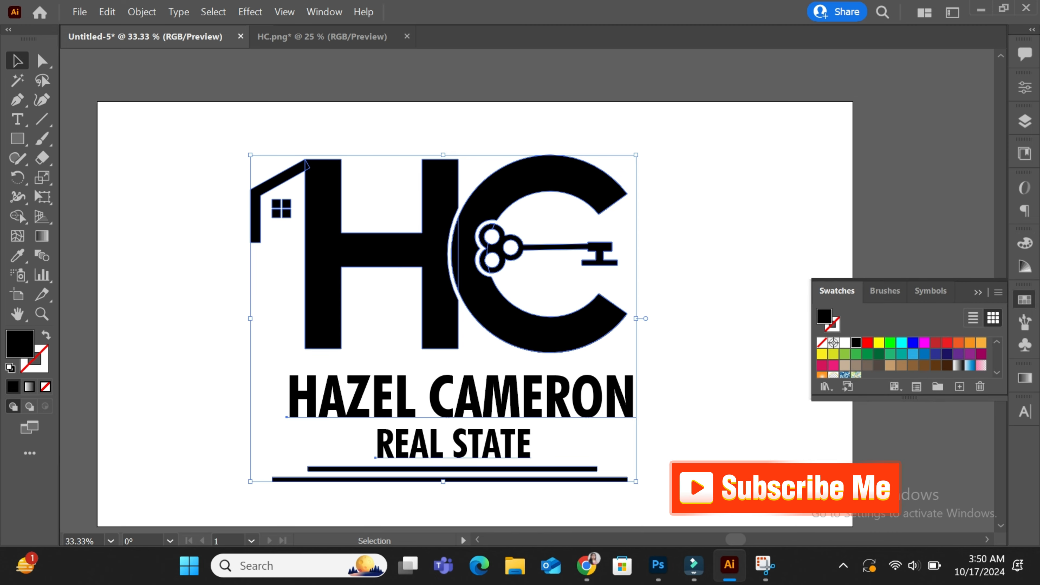
left_click(981, 354)
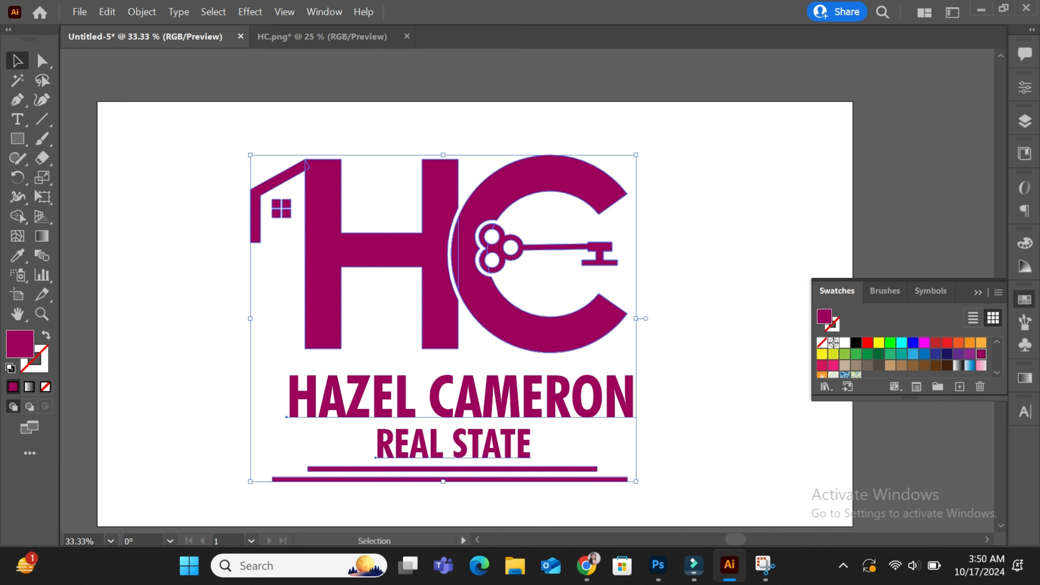
key("ctrl+shift+a")
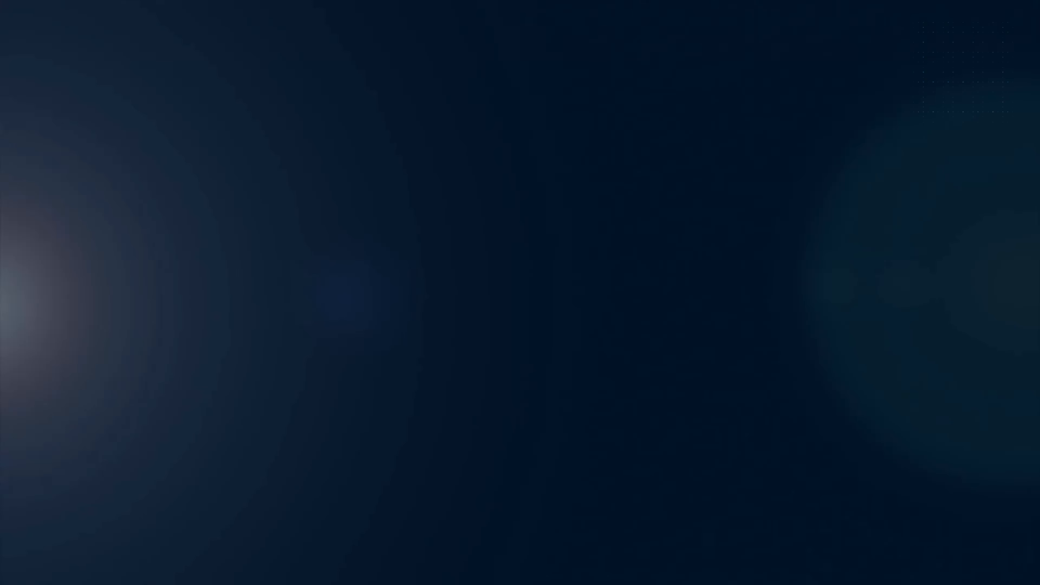